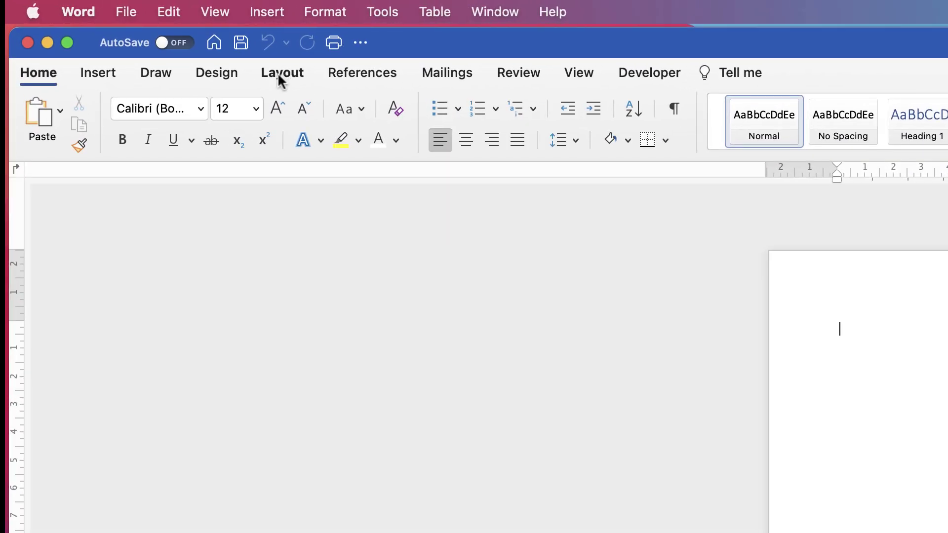
# Step: Set the document's page size to A4 and its orientation to landscape
pyautogui.click(281, 78)
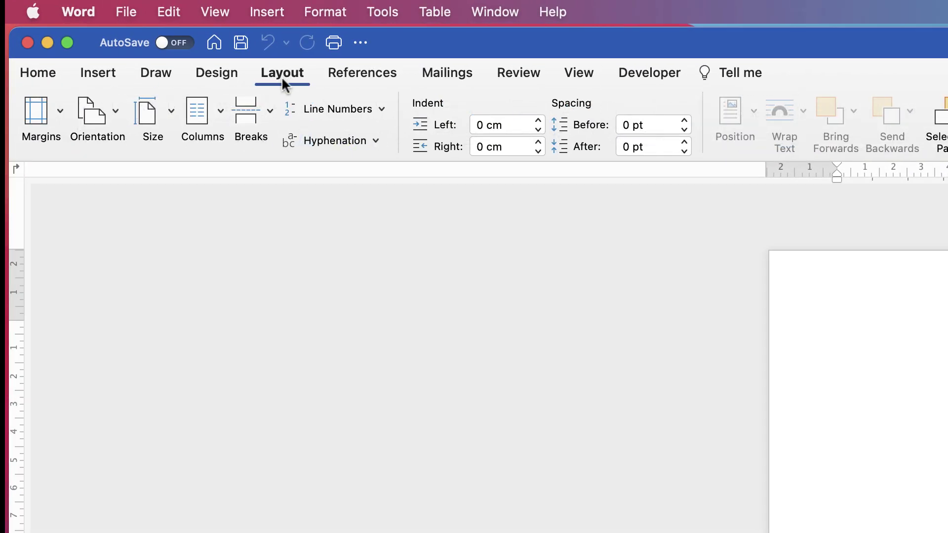
pyautogui.click(171, 112)
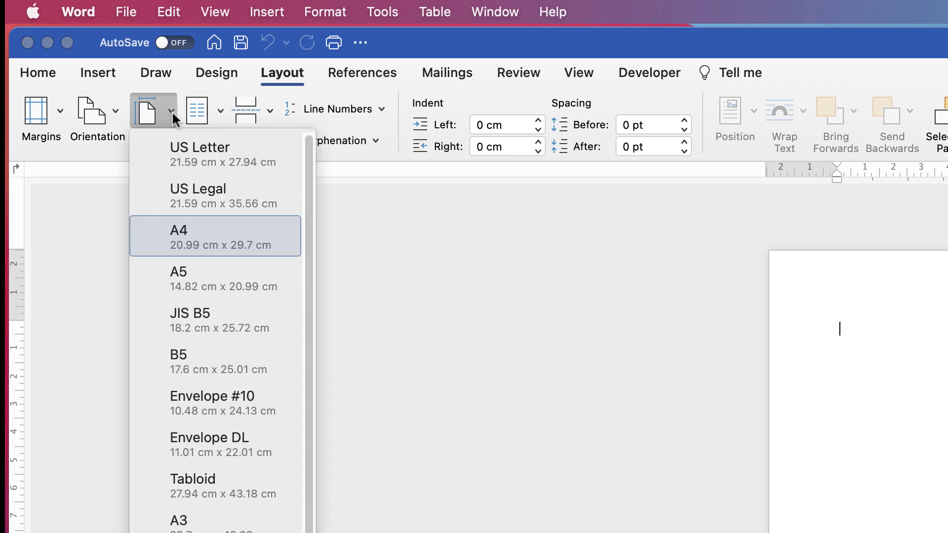
pyautogui.click(216, 235)
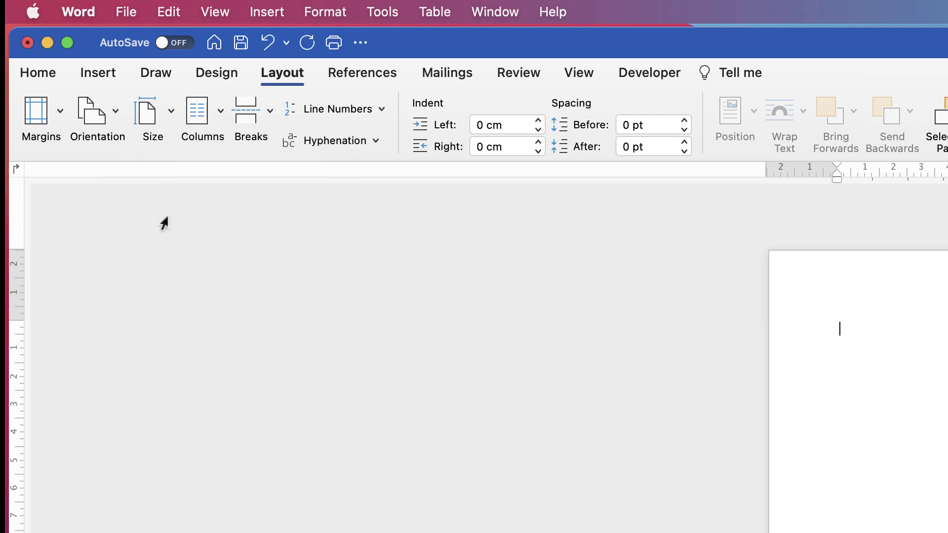
pyautogui.click(113, 117)
pyautogui.click(127, 199)
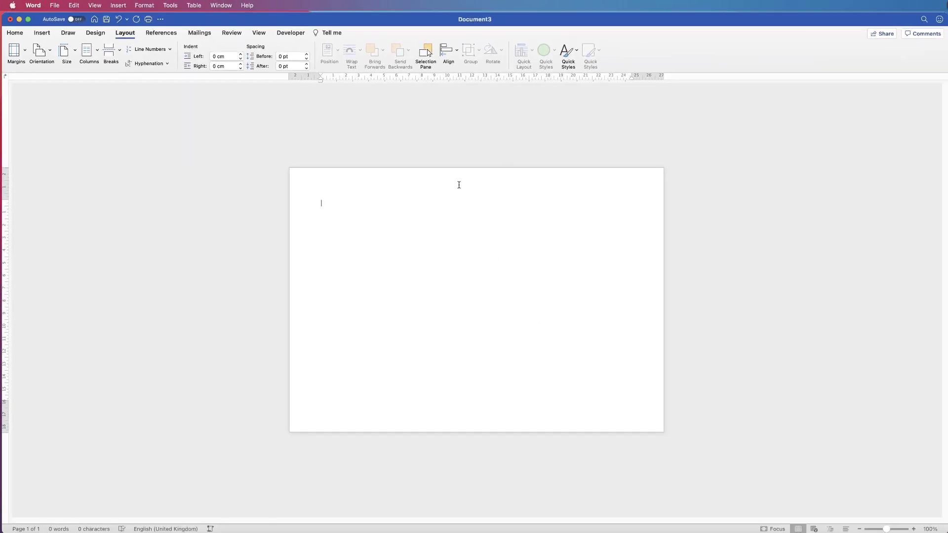
pyautogui.moveTo(887, 530); pyautogui.dragTo(890, 530)
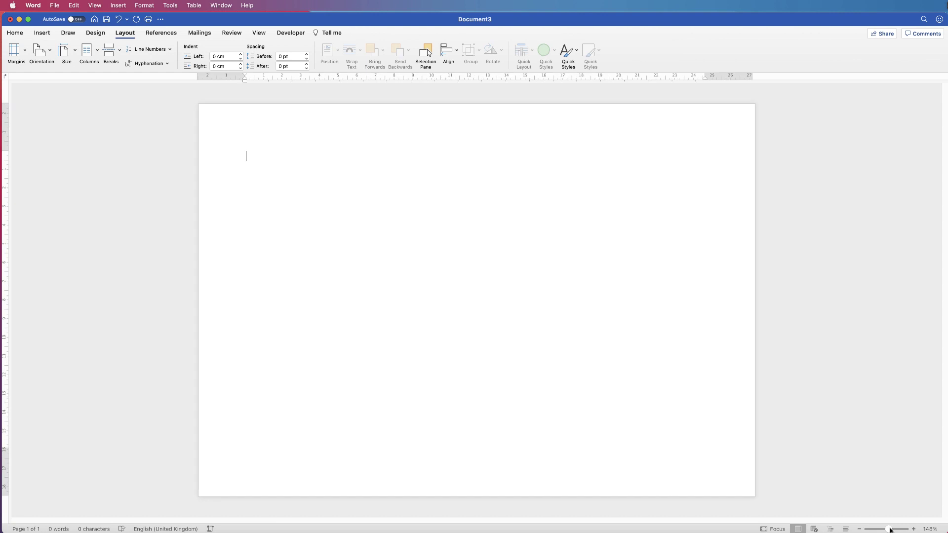
pyautogui.click(64, 51)
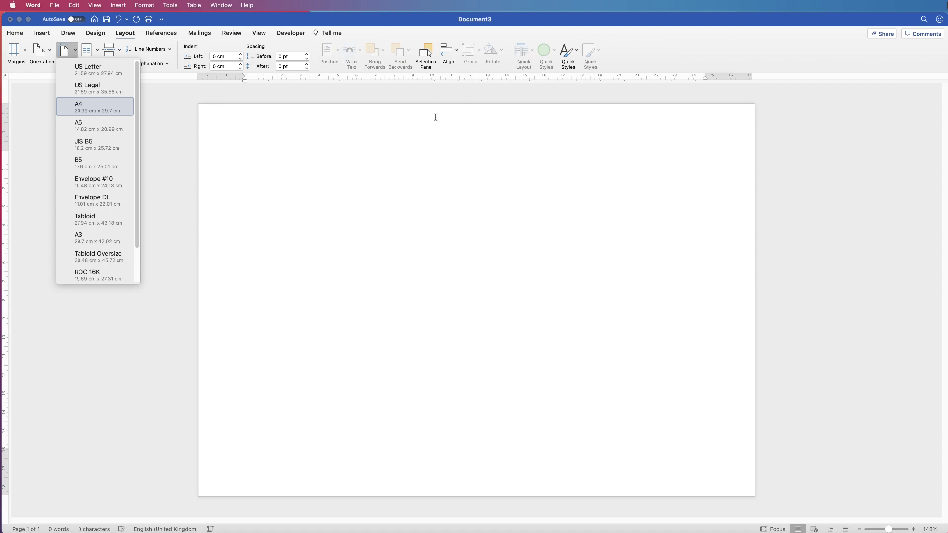
pyautogui.click(363, 116)
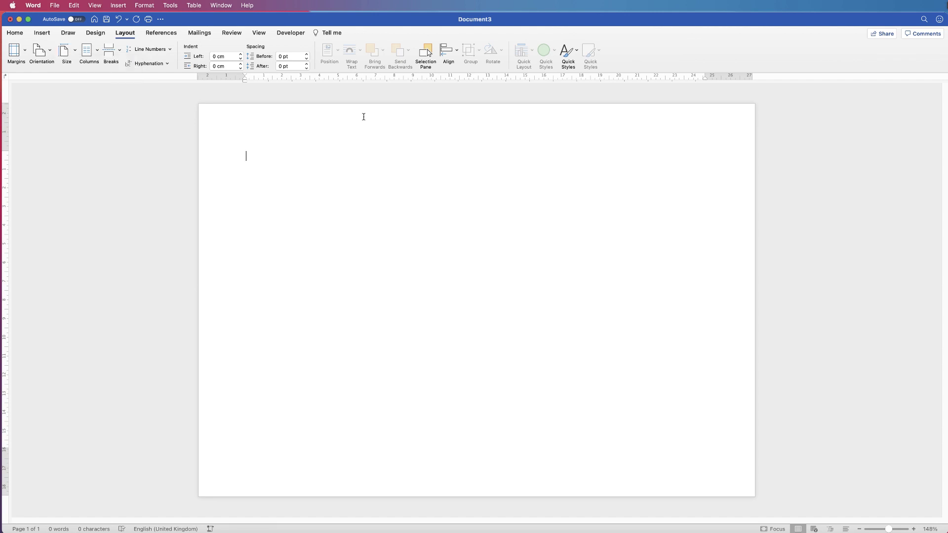
# Step: Open the page header and draw a vertical straight line about 21 cm long, spanning the full page height near its middle
pyautogui.doubleClick(363, 117)
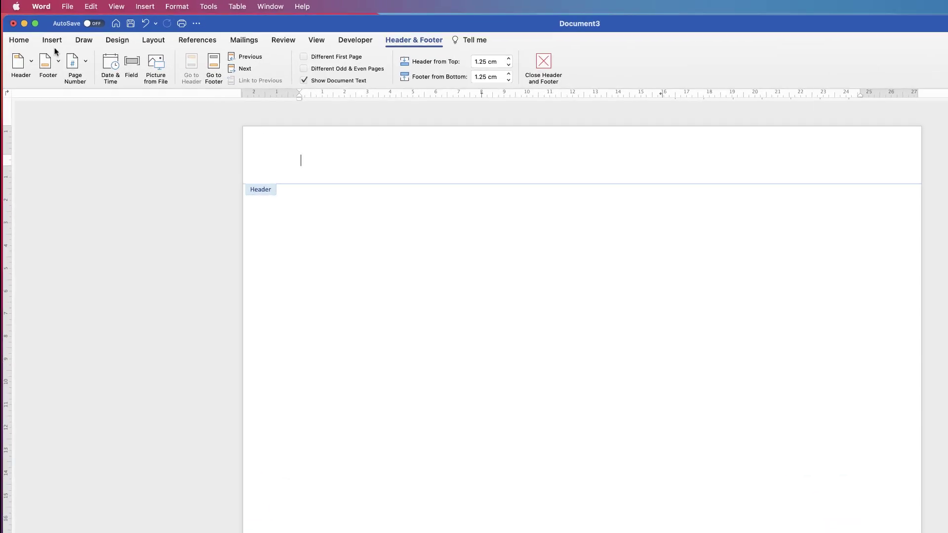
pyautogui.click(112, 76)
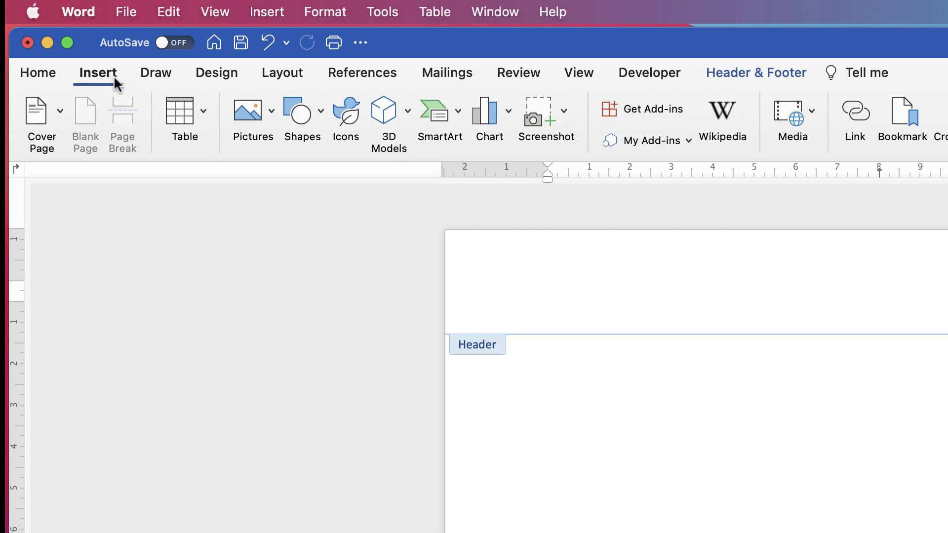
pyautogui.click(321, 118)
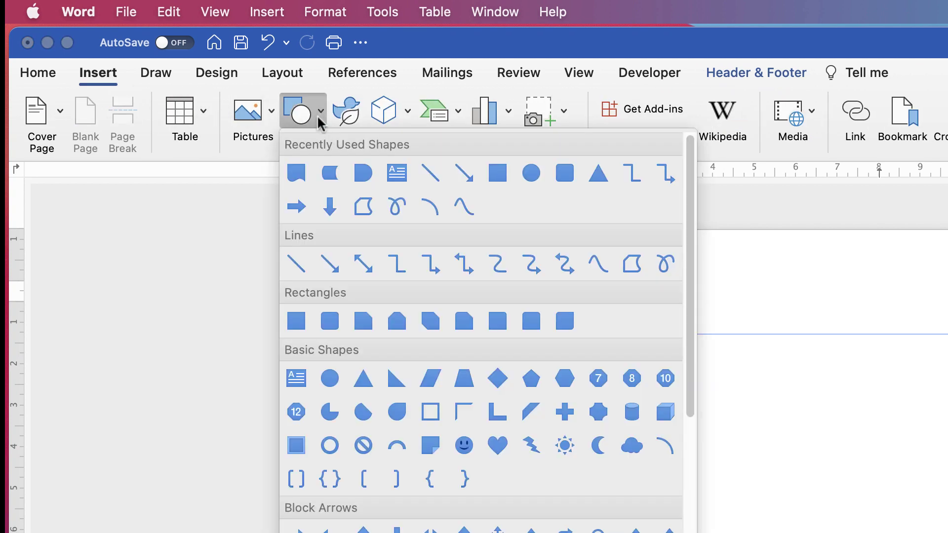
pyautogui.click(295, 270)
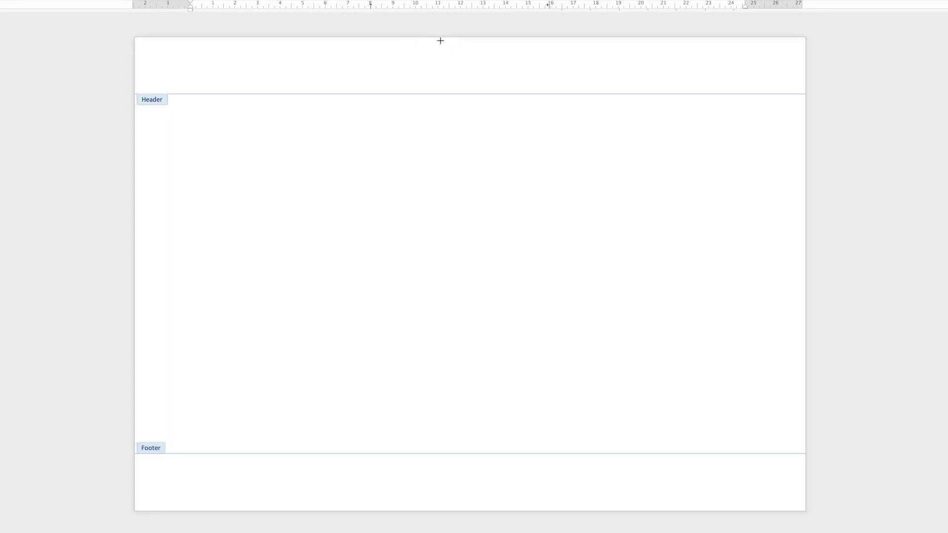
pyautogui.moveTo(441, 41)
pyautogui.mouseDown()
pyautogui.moveTo(443, 511)
pyautogui.moveTo(462, 508)
pyautogui.mouseUp()
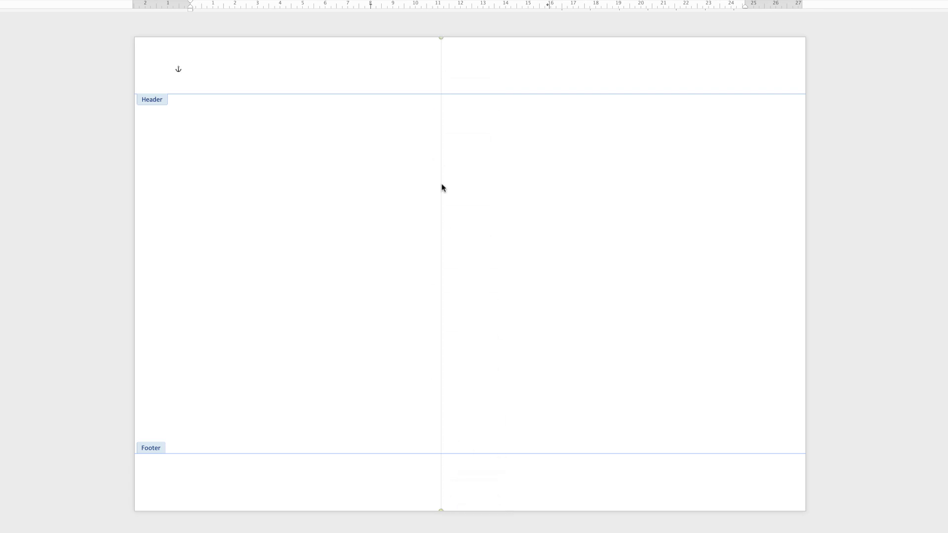
# Step: Set the vertical line's horizontal absolute position to 14.8 cm to the right of the page in the advanced layout options
pyautogui.rightClick(441, 77)
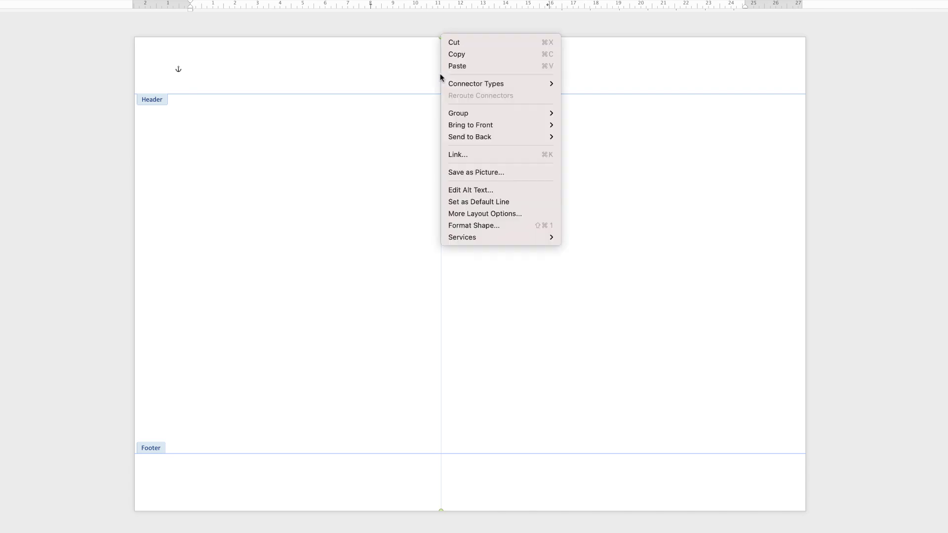
pyautogui.click(459, 215)
pyautogui.click(662, 121)
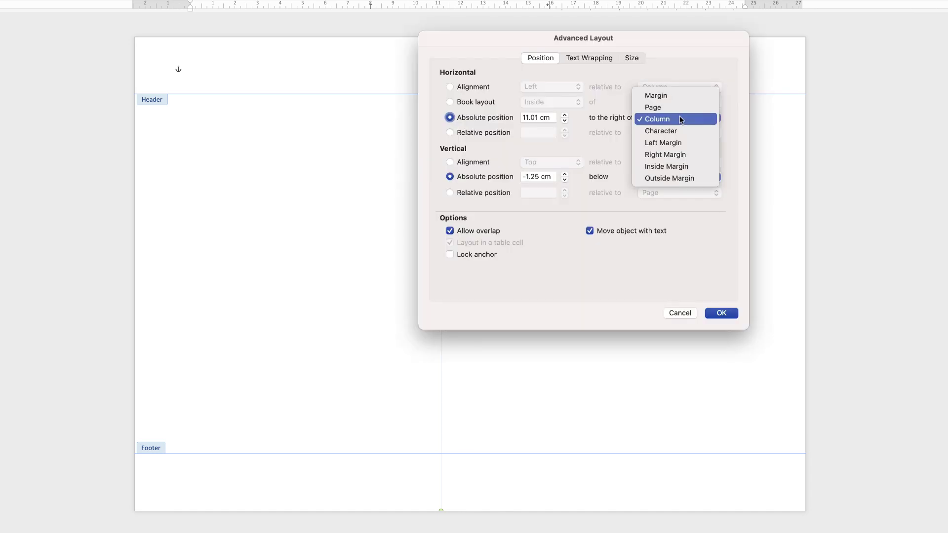
pyautogui.click(642, 108)
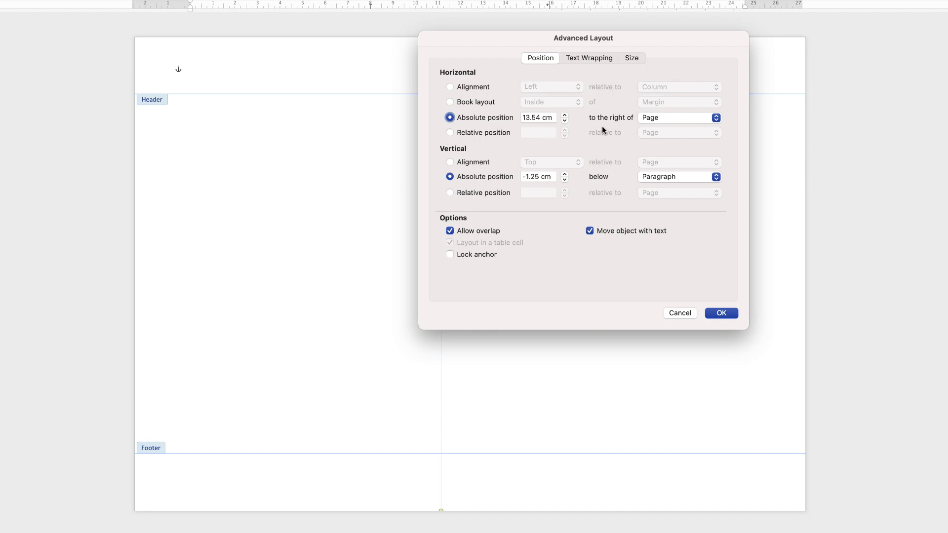
pyautogui.click(538, 118)
pyautogui.press('BackSpace')
pyautogui.press('BackSpace')
pyautogui.press('BackSpace')
pyautogui.press('BackSpace')
pyautogui.write('4.8')
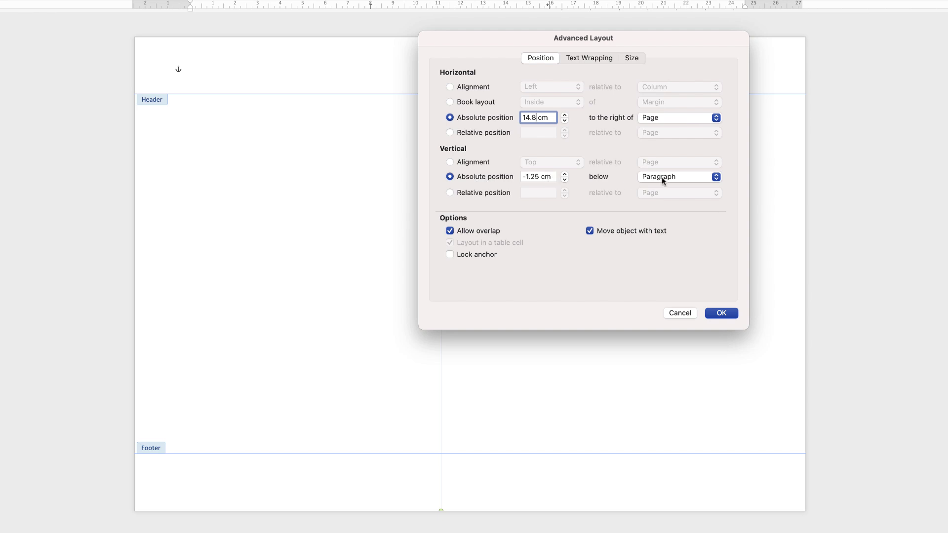
# Step: Make the line's vertical absolute position relative to the page and apply the layout settings
pyautogui.click(677, 178)
pyautogui.click(652, 168)
pyautogui.click(722, 313)
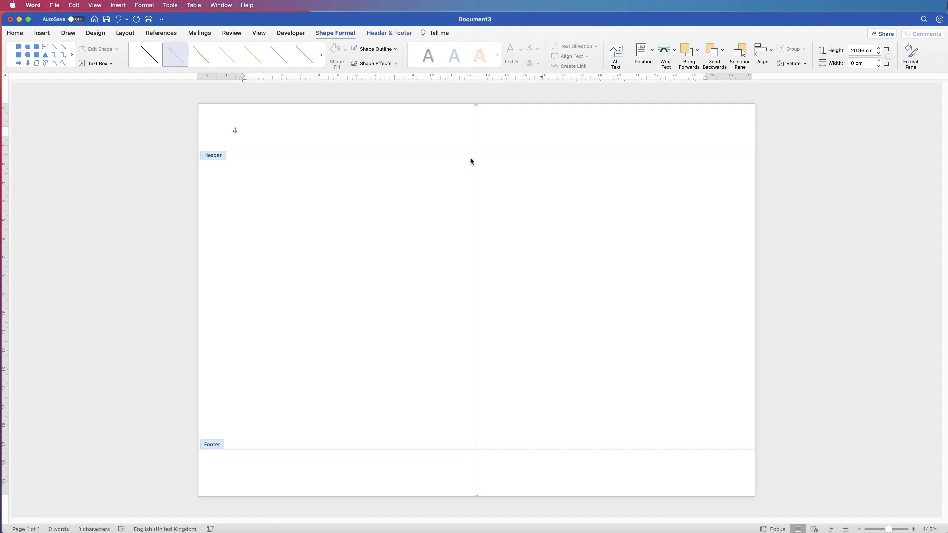
# Step: Set the vertical line's width to 1 pt and return to the document body
pyautogui.doubleClick(477, 107)
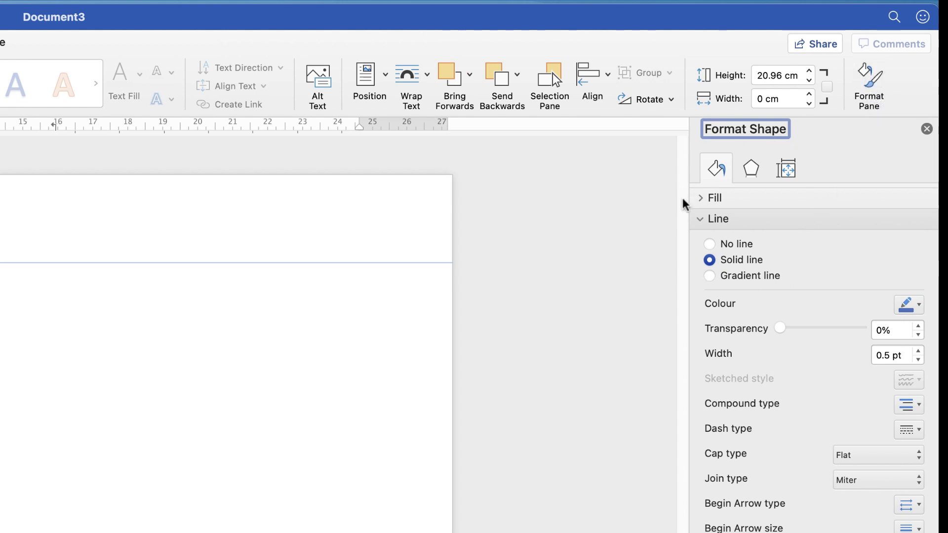
pyautogui.click(705, 221)
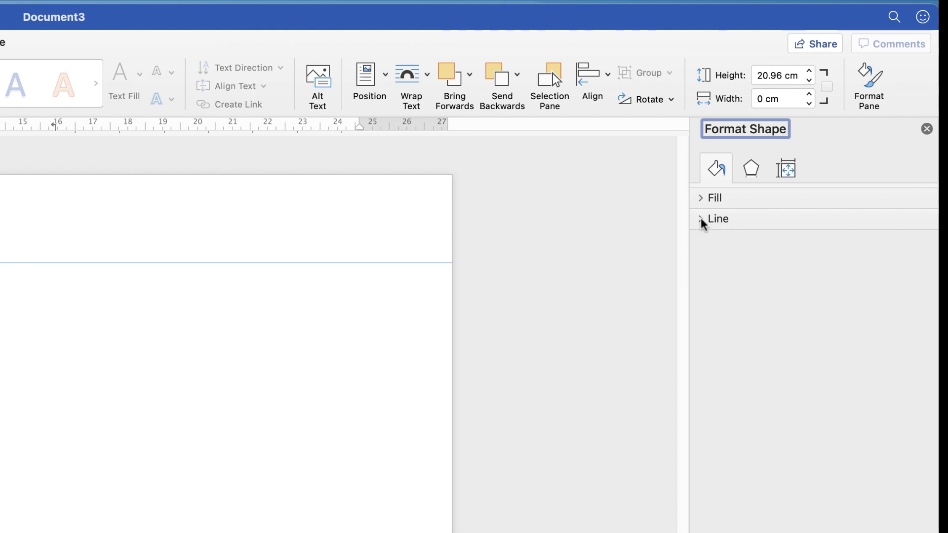
pyautogui.click(703, 222)
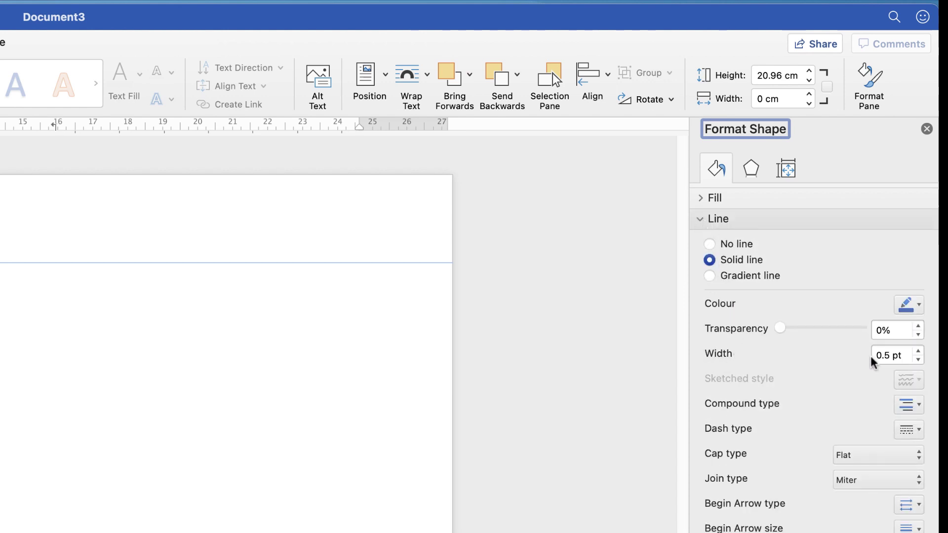
pyautogui.click(918, 351)
pyautogui.click(918, 351)
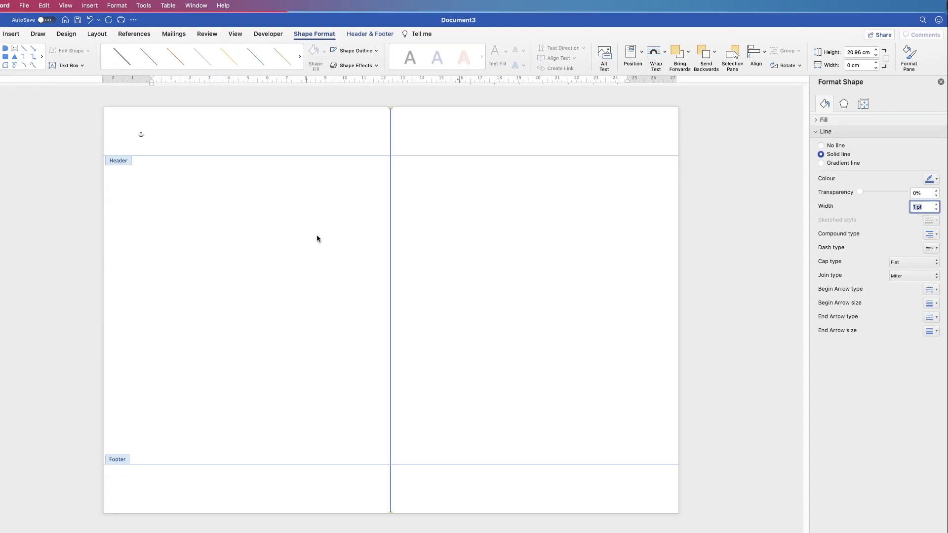
pyautogui.doubleClick(339, 230)
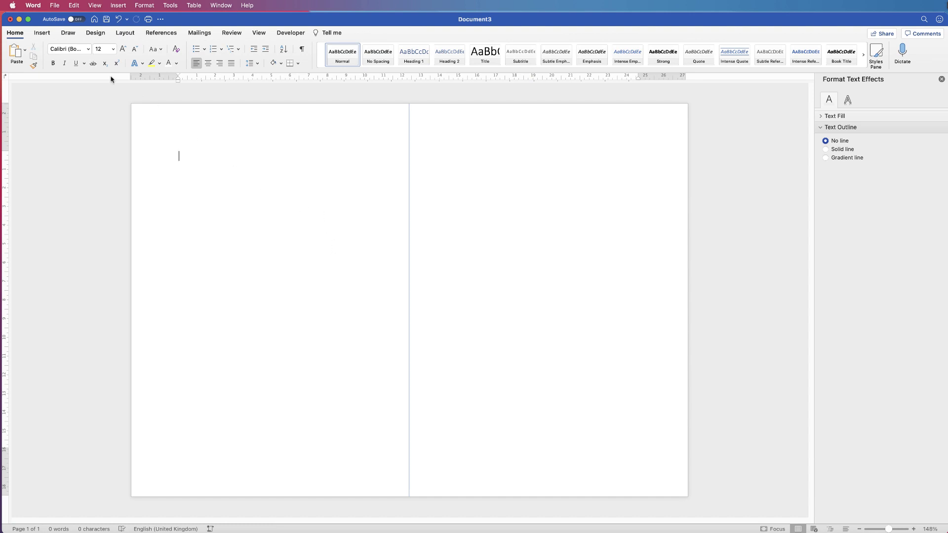
# Step: Insert a page break to check the centre line on a second page, and undo the insertion
pyautogui.click(49, 36)
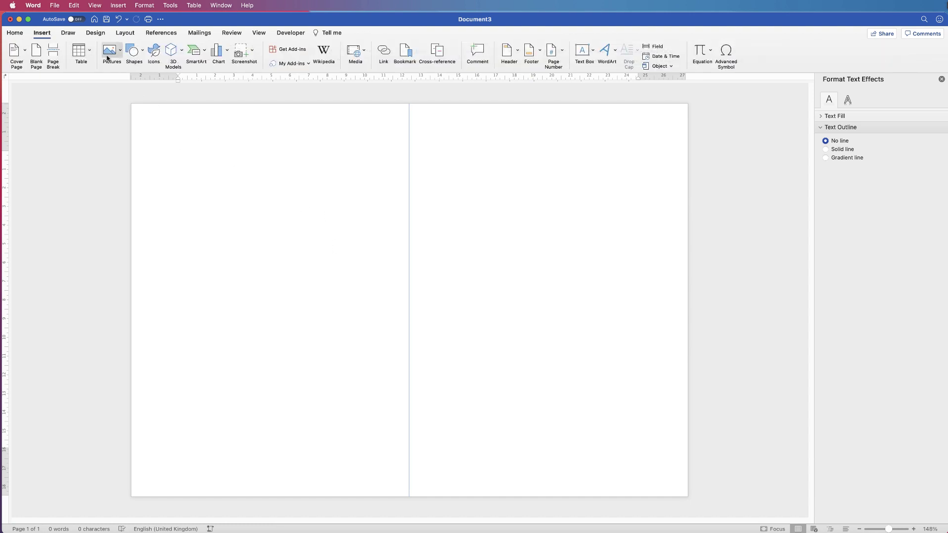
pyautogui.click(54, 58)
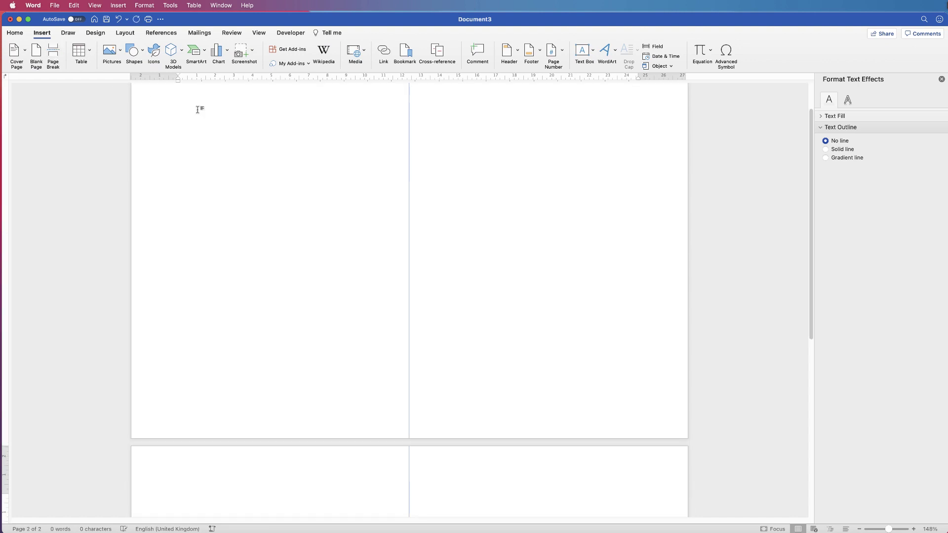
pyautogui.moveTo(889, 530); pyautogui.dragTo(883, 529)
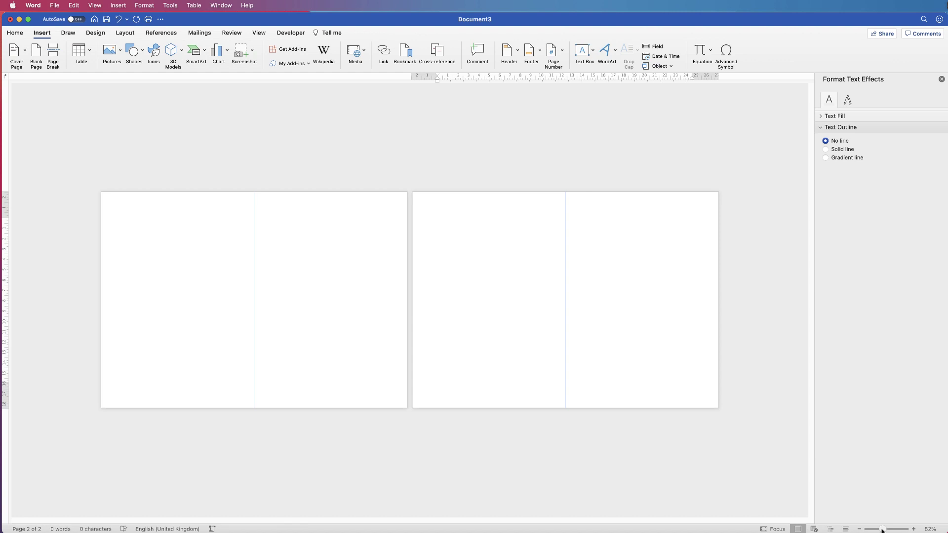
pyautogui.moveTo(883, 530); pyautogui.dragTo(891, 529)
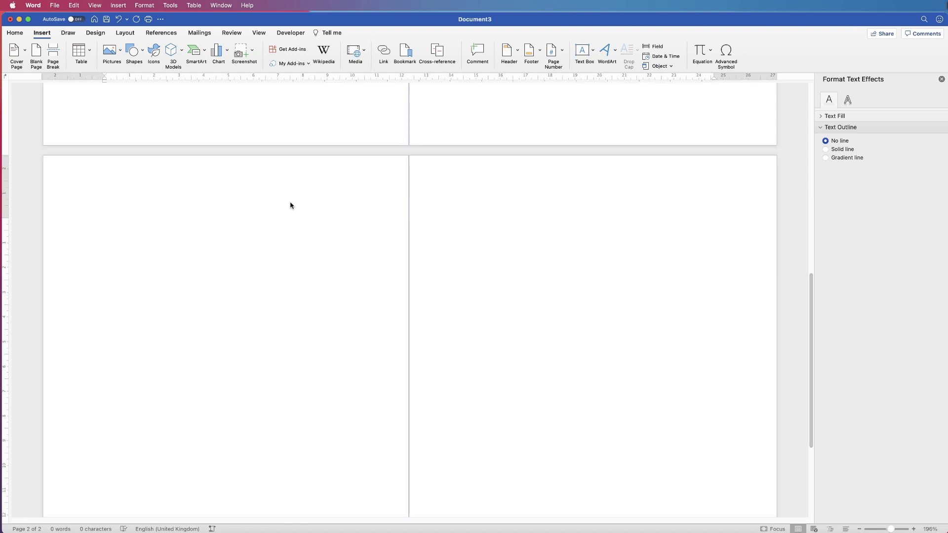
pyautogui.press('super+z')
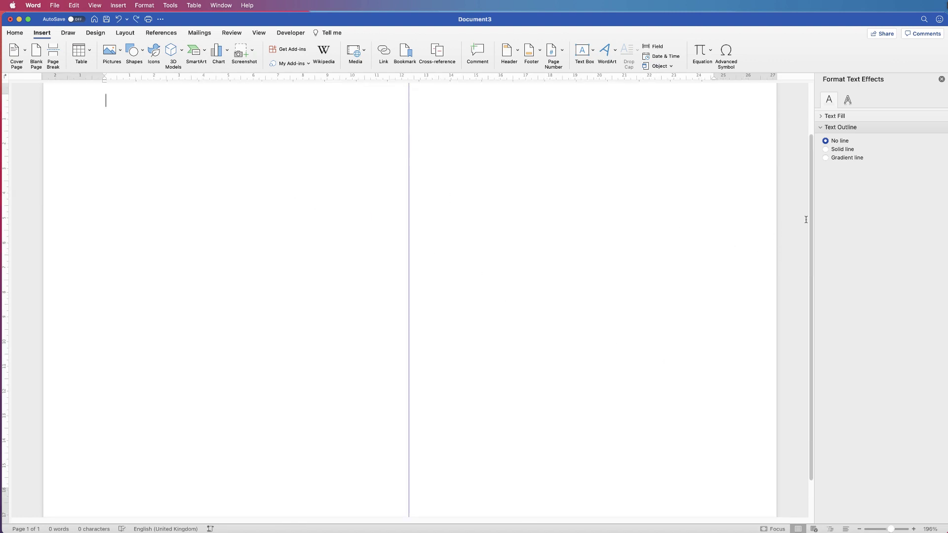
pyautogui.scroll(-5, 444, 200)
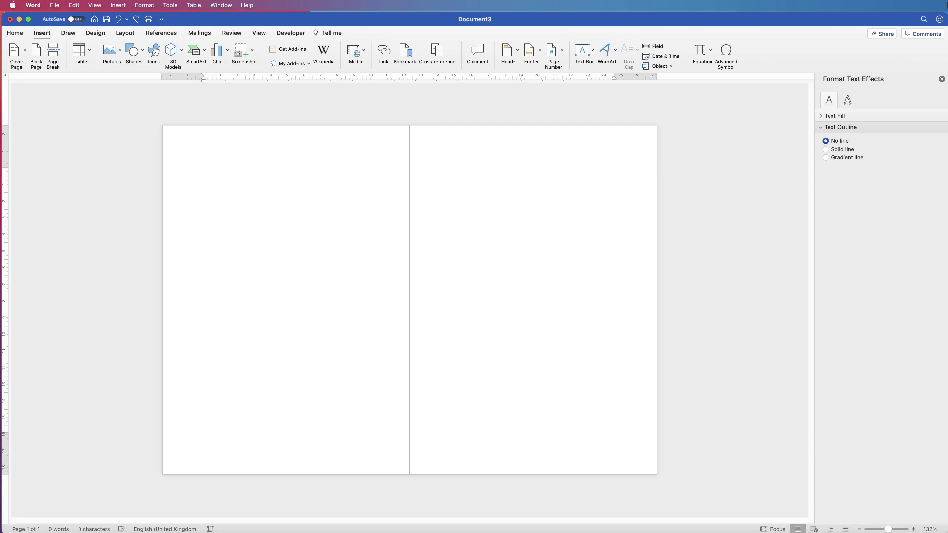
# Step: Switch to Safari and load the pixabay.com home page
pyautogui.press('super+Tab')
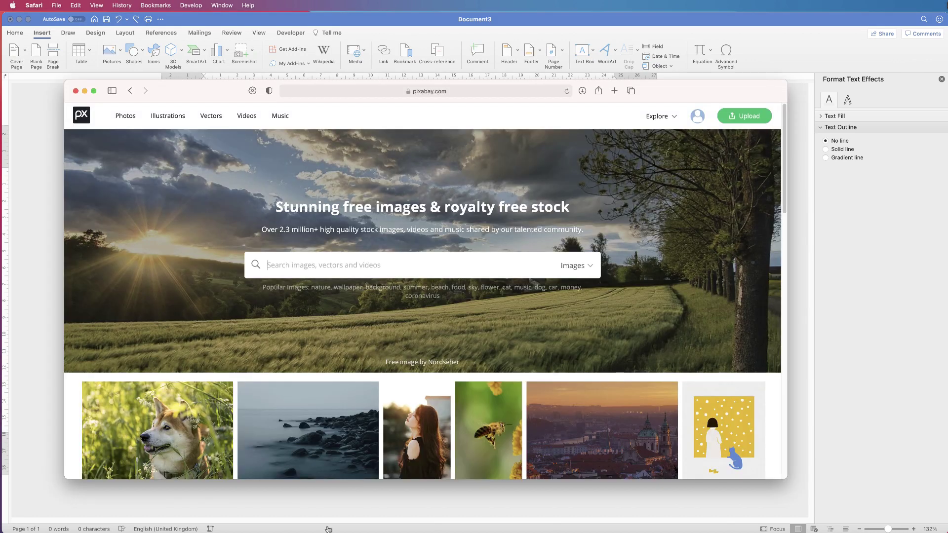
pyautogui.click(452, 92)
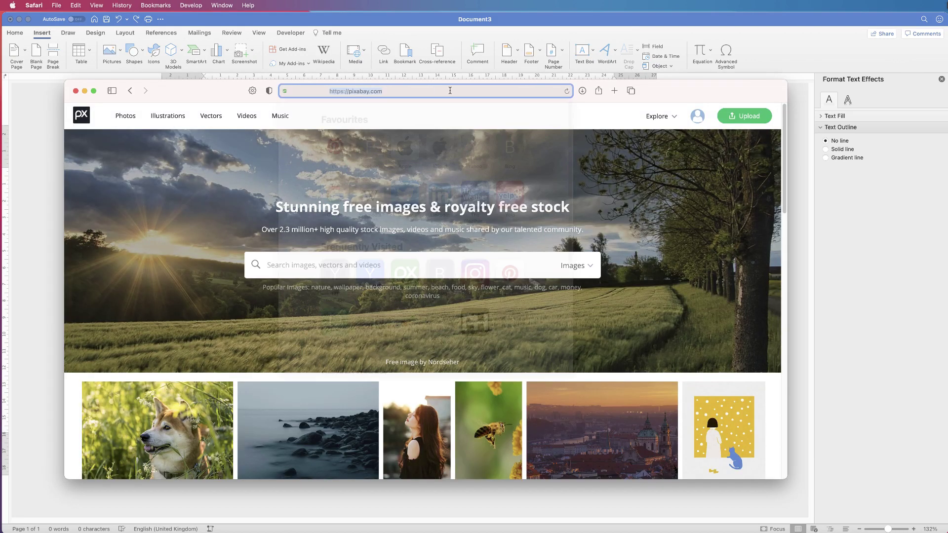
pyautogui.click(348, 91)
pyautogui.press('Escape')
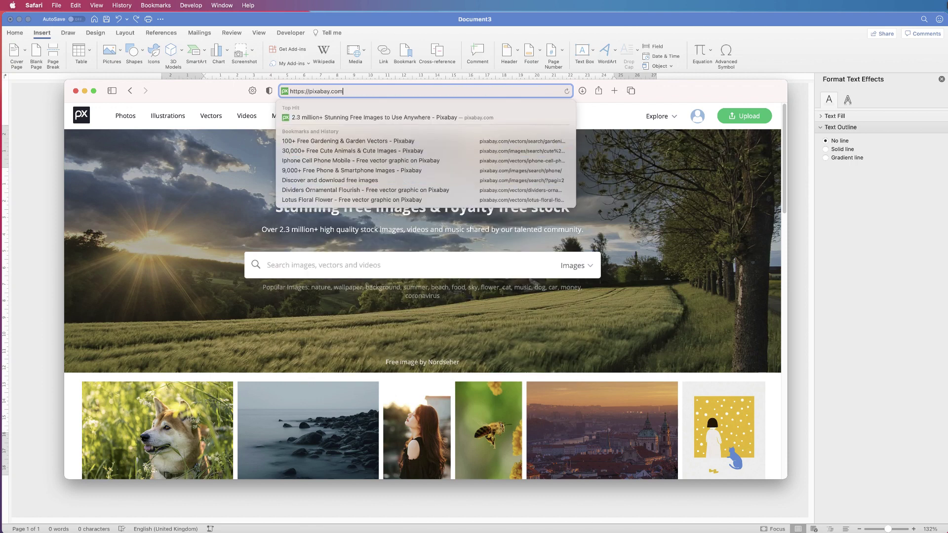
pyautogui.press('Return')
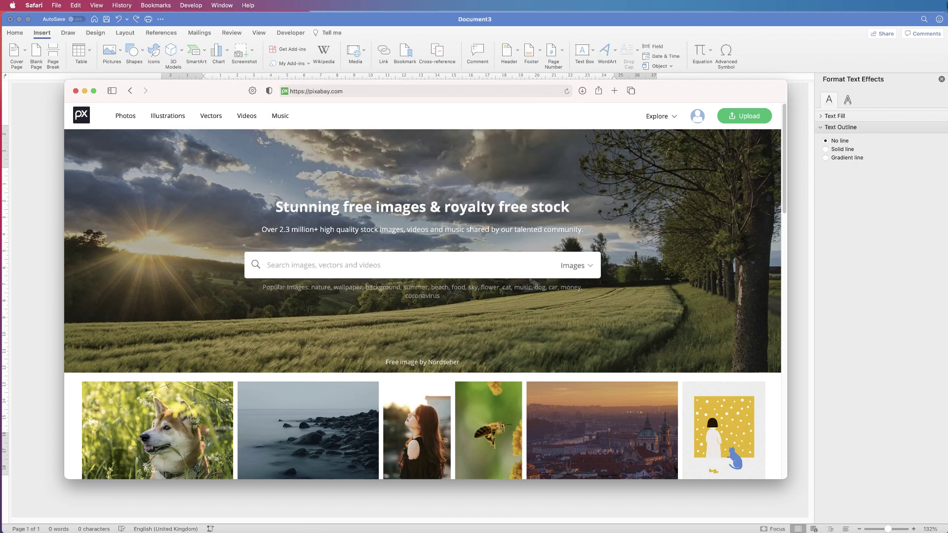
# Step: Search Pixabay images for "cute animal" and browse through the results
pyautogui.write('cute animal')
pyautogui.press('Return')
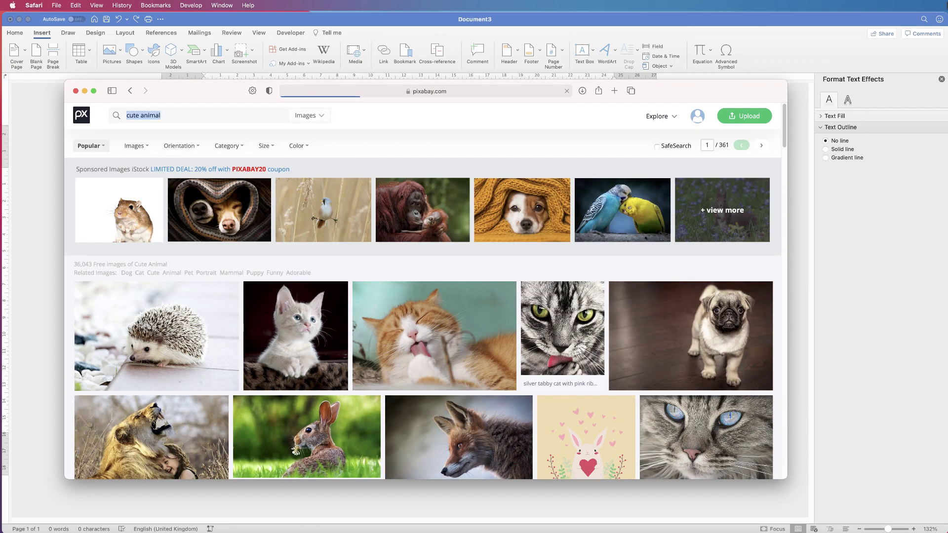
pyautogui.scroll(-20, 423, 291)
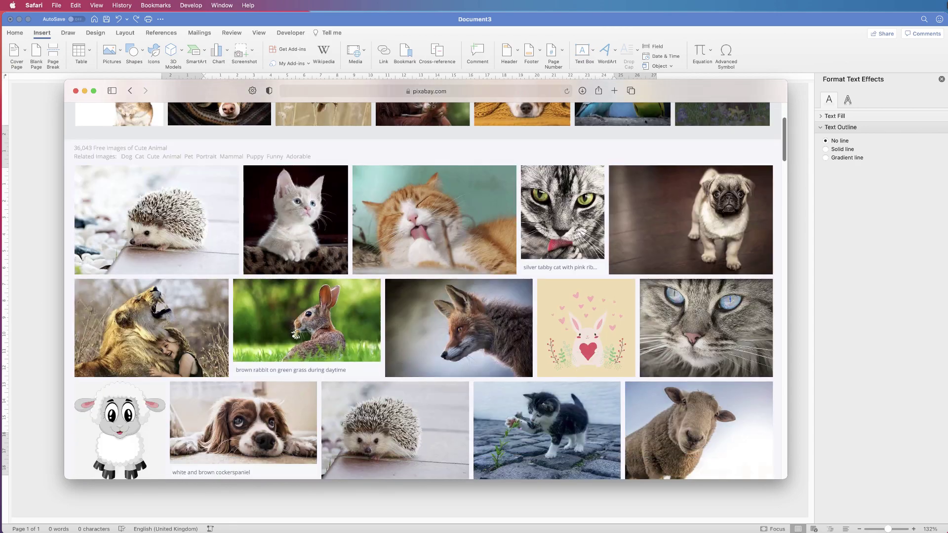
pyautogui.scroll(-20, 423, 279)
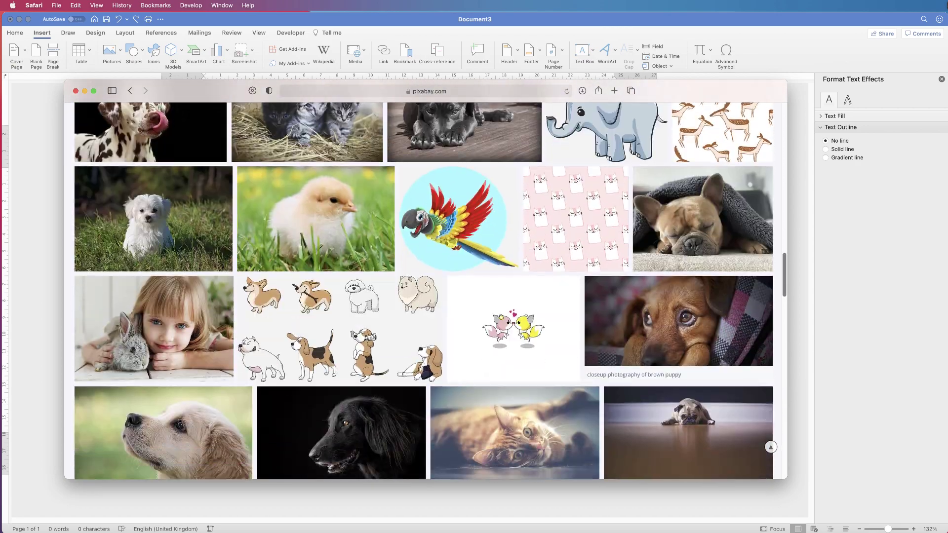
# Step: Browse to the second page of cute animal results and open the illustration of the white cat skipping rope
pyautogui.scroll(-20, 423, 279)
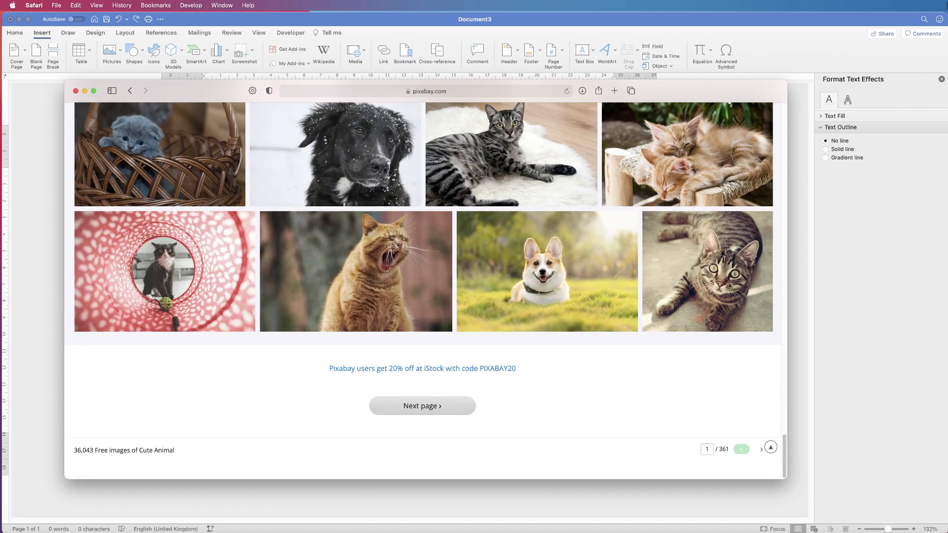
pyautogui.click(422, 406)
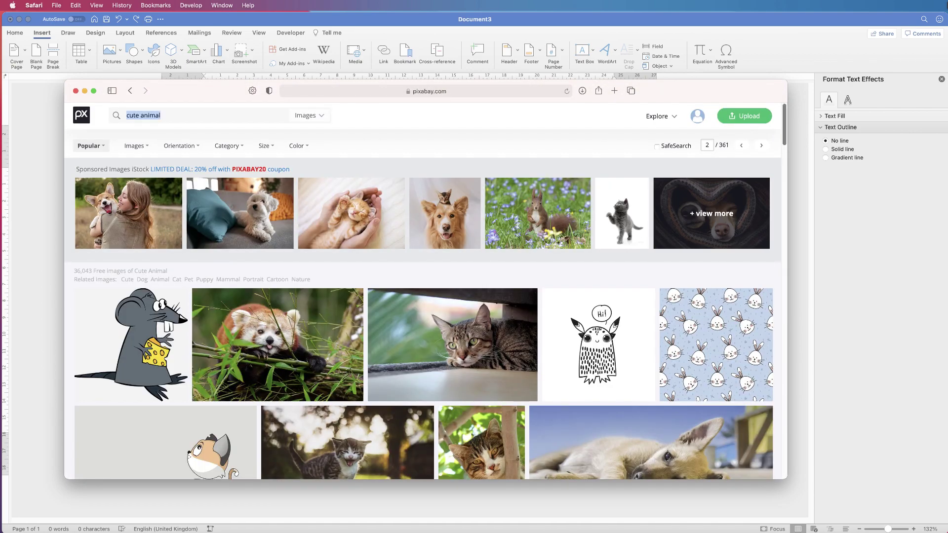
pyautogui.scroll(-15, 423, 291)
pyautogui.scroll(-10, 697, 326)
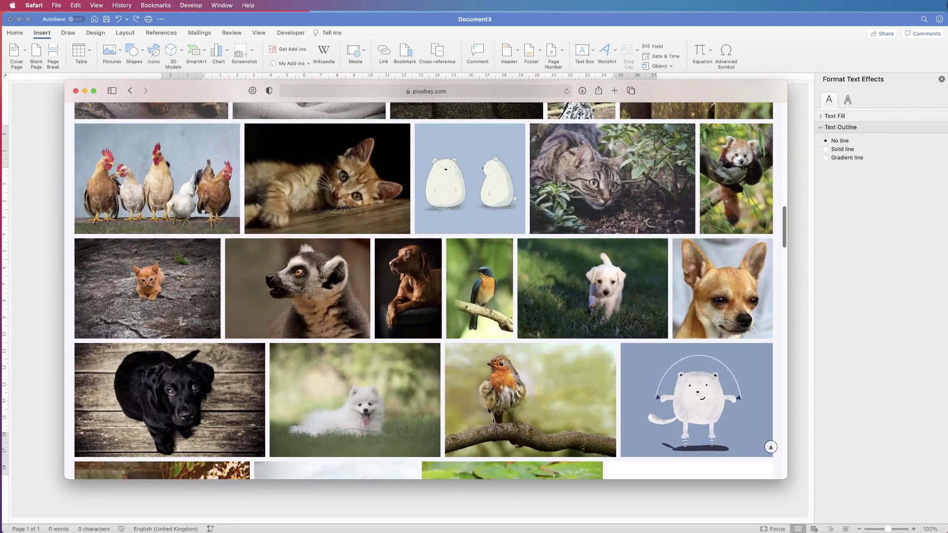
pyautogui.click(697, 326)
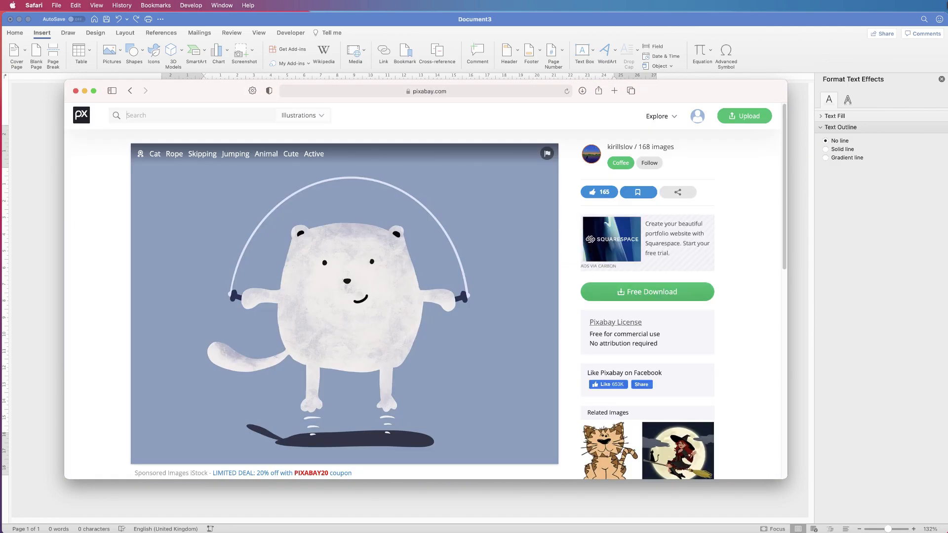
# Step: Download the skipping cat illustration as a 1920×1440 JPG and close its web page
pyautogui.click(647, 292)
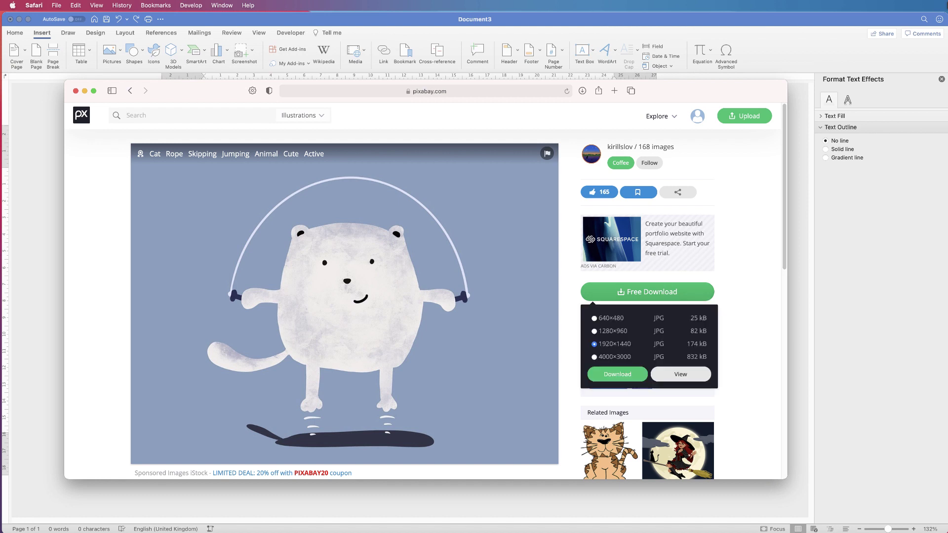
pyautogui.click(617, 374)
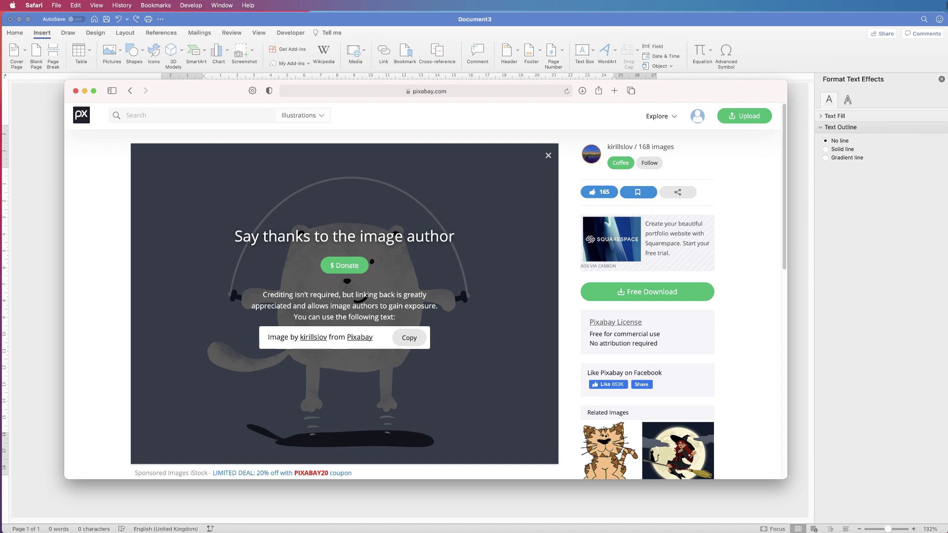
pyautogui.press('super+w')
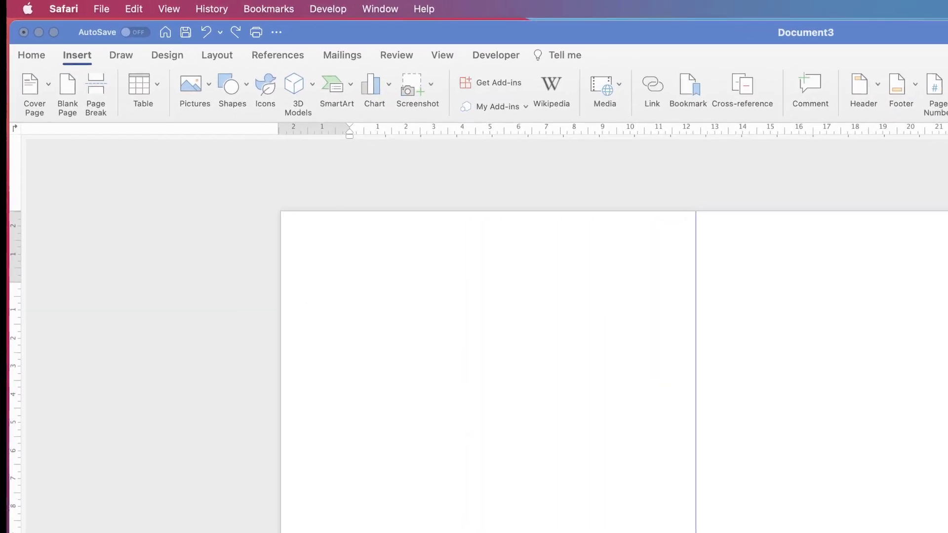
# Step: Return to the Word document and insert the picture cat-5773481_1920.jpg from the Downloads folder
pyautogui.click(423, 172)
pyautogui.click(754, 303)
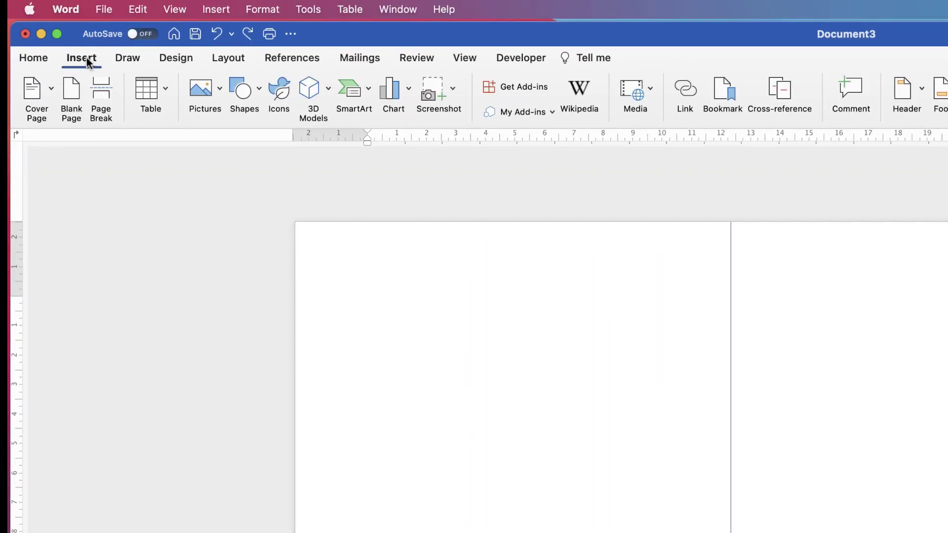
pyautogui.click(217, 92)
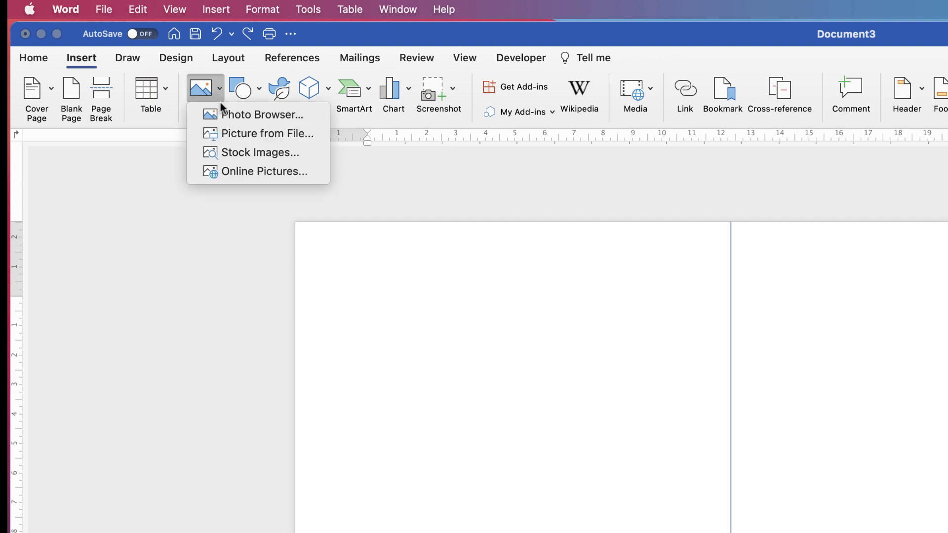
pyautogui.click(228, 133)
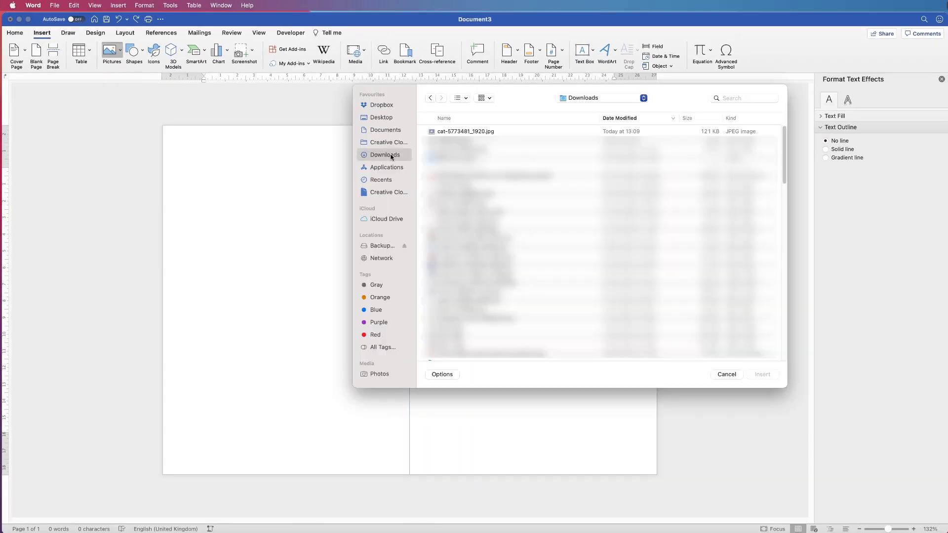
pyautogui.click(466, 133)
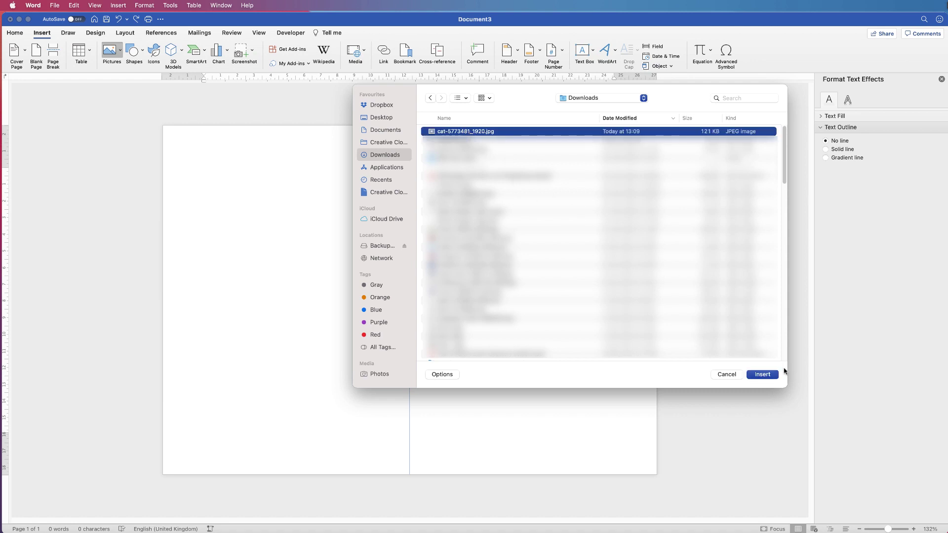
pyautogui.click(762, 375)
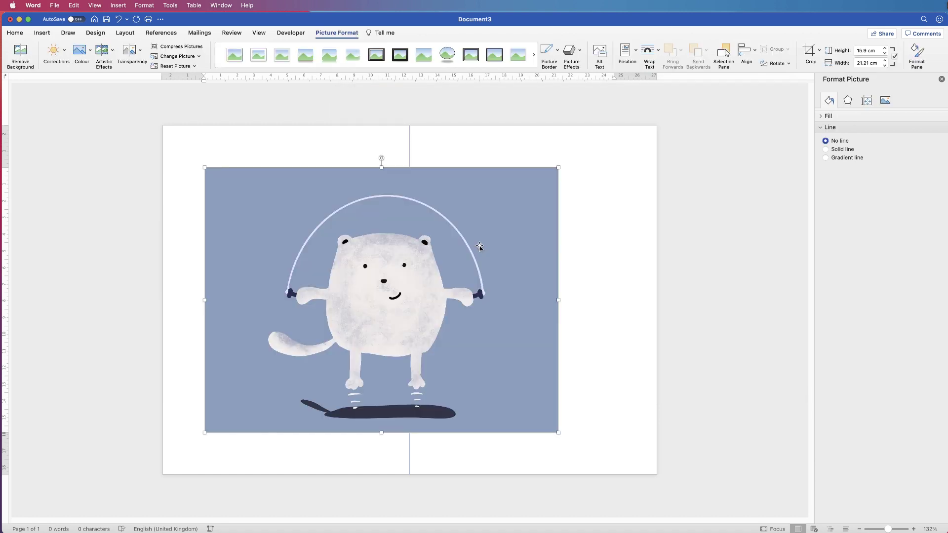
# Step: Set the cat picture's text wrapping to In Front of Text so it can be moved freely
pyautogui.moveTo(487, 236); pyautogui.dragTo(514, 256)
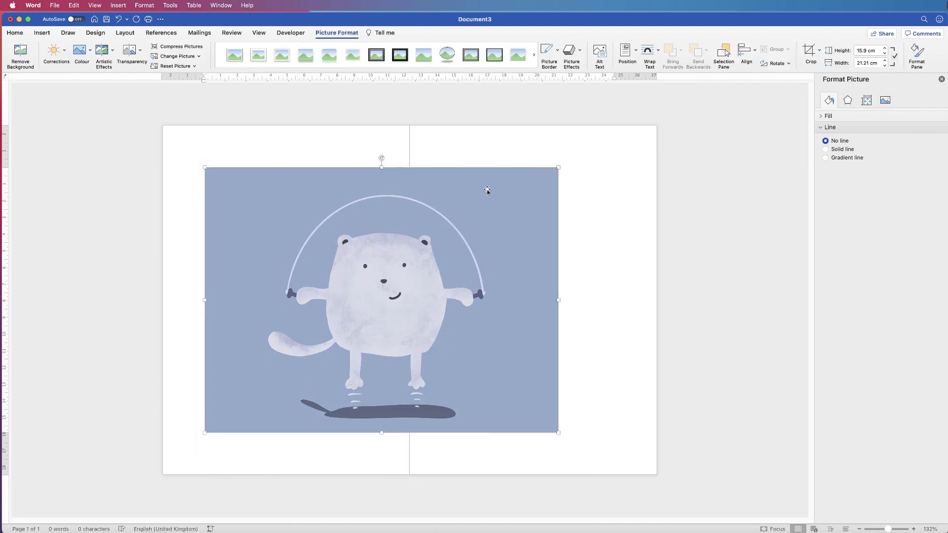
pyautogui.rightClick(487, 191)
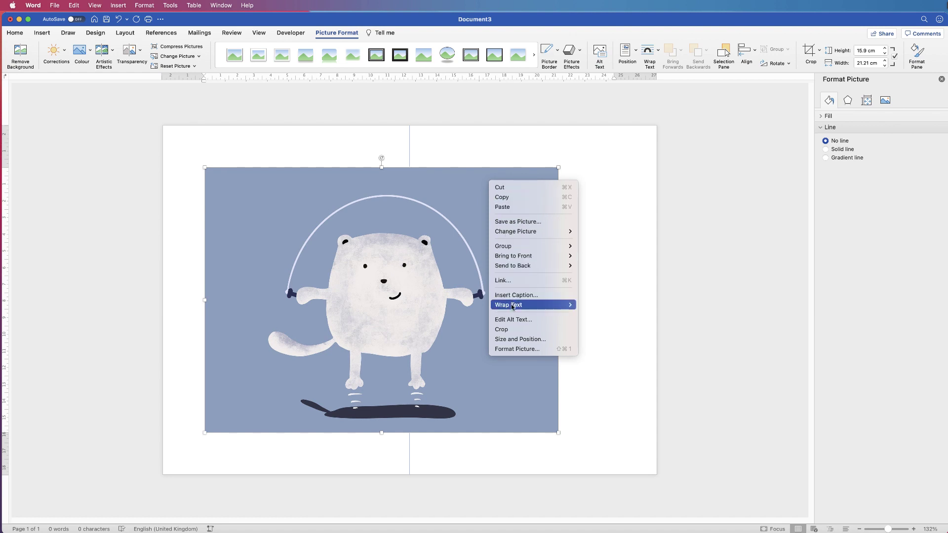
pyautogui.moveTo(512, 306)
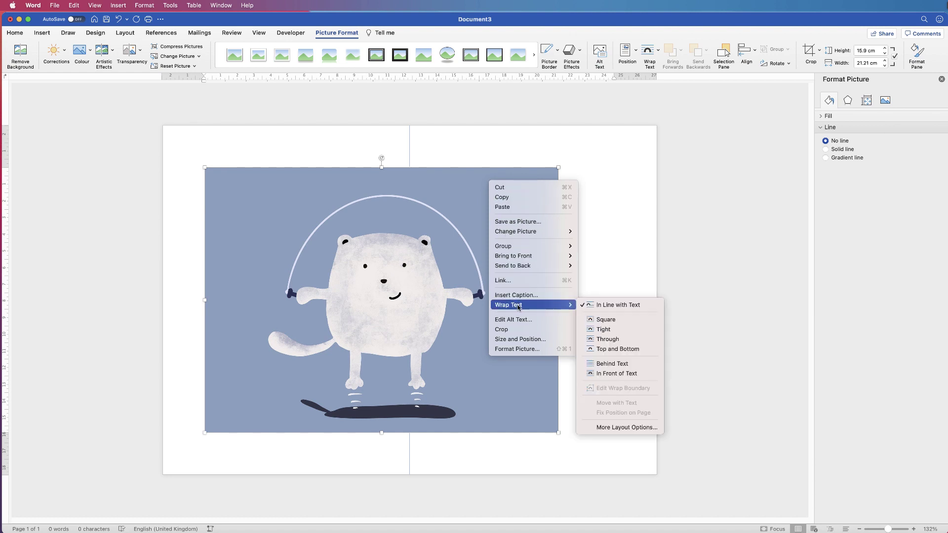
pyautogui.click(604, 377)
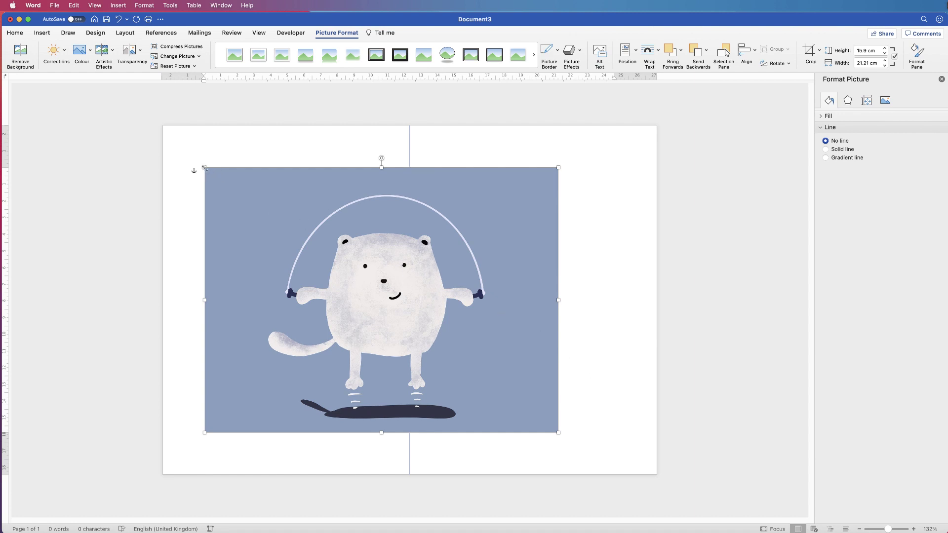
# Step: Shrink the cat picture to about 14.85 × 11.78 cm and fit it between the centre line and the page's right edge
pyautogui.moveTo(204, 168); pyautogui.dragTo(296, 233)
pyautogui.moveTo(488, 302); pyautogui.dragTo(572, 282)
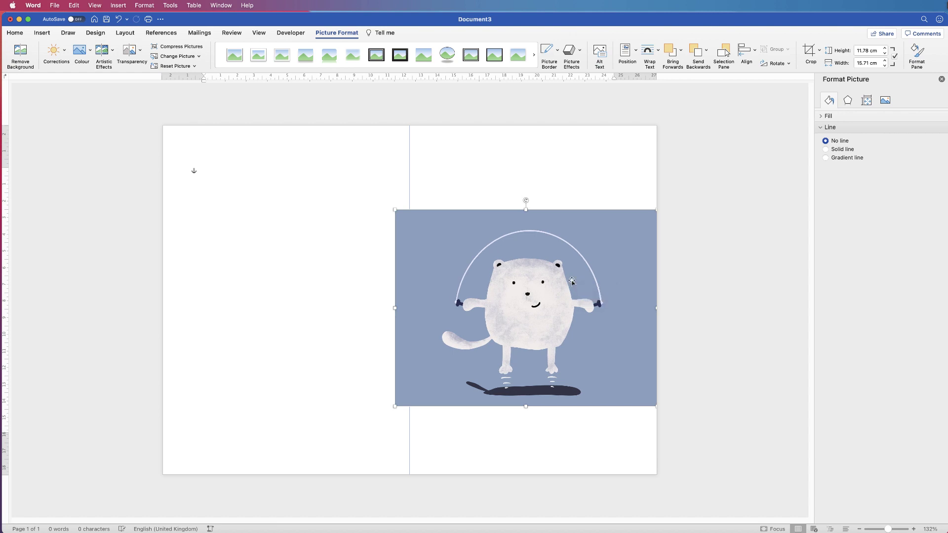
pyautogui.moveTo(395, 308); pyautogui.dragTo(410, 307)
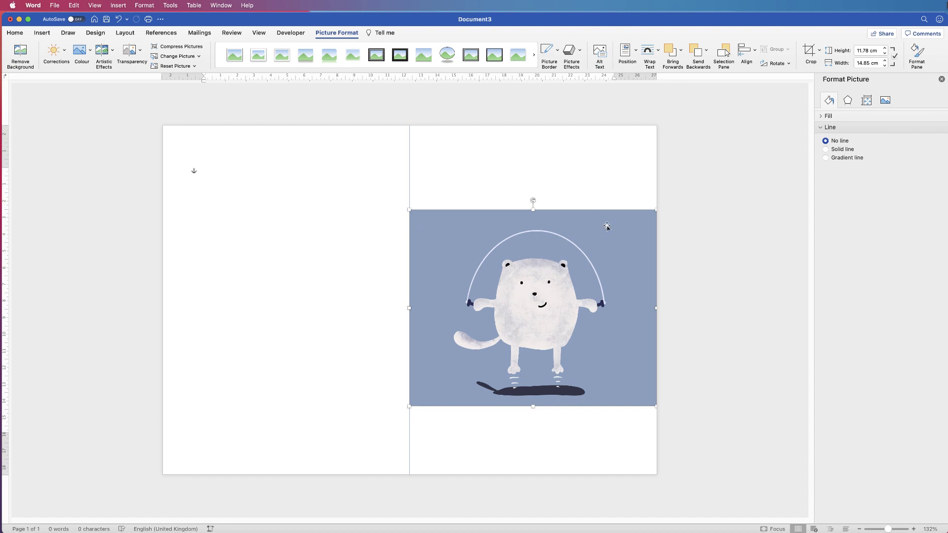
pyautogui.click(426, 145)
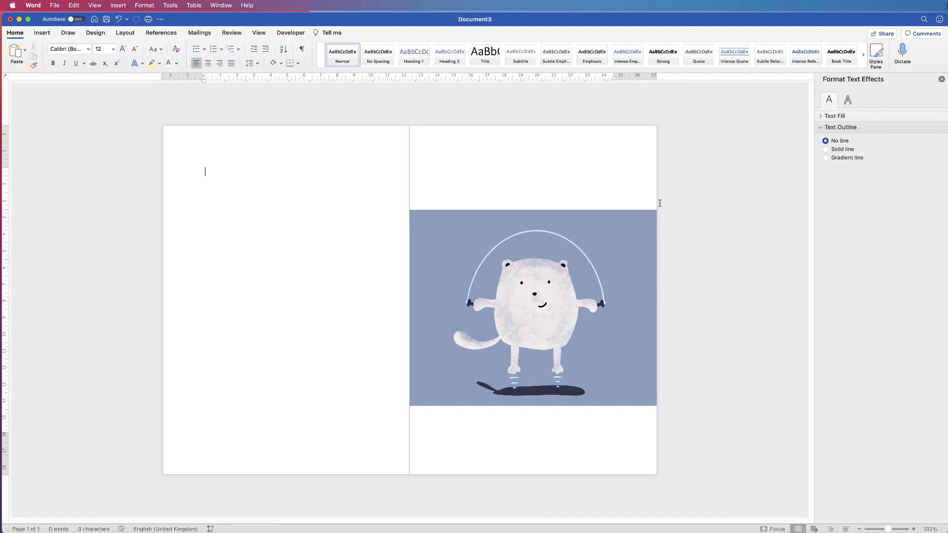
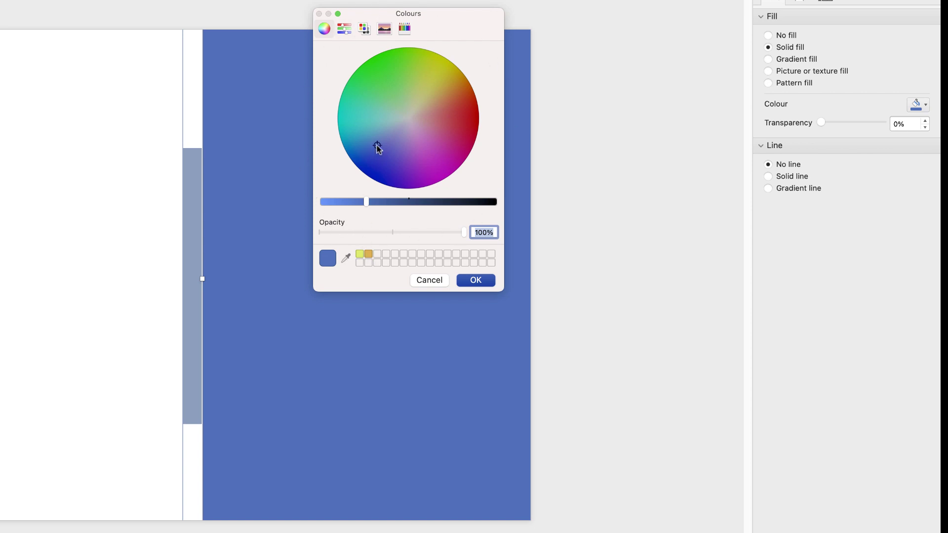
# Step: Fill the blue rectangle with the grey-blue background colour sampled from the cat picture
pyautogui.moveTo(377, 147); pyautogui.dragTo(408, 153)
pyautogui.click(346, 257)
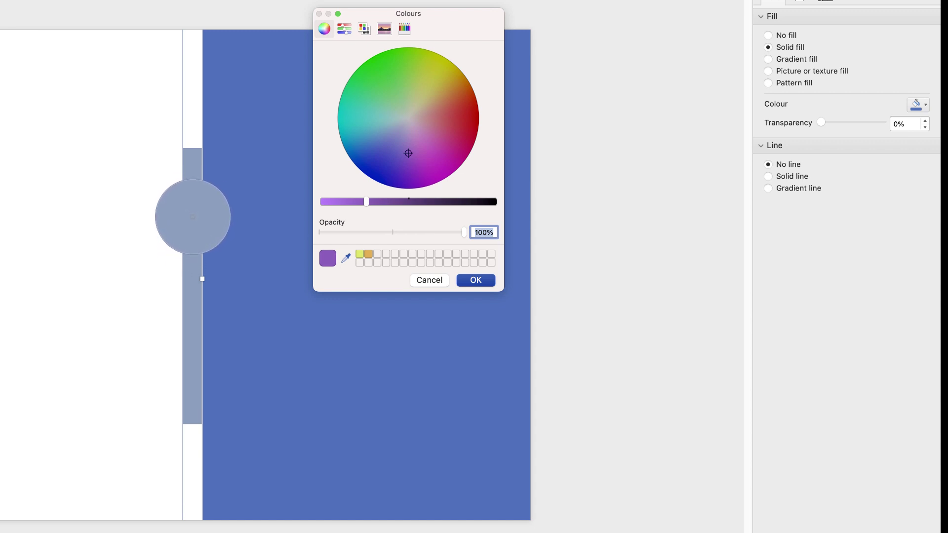
pyautogui.click(191, 221)
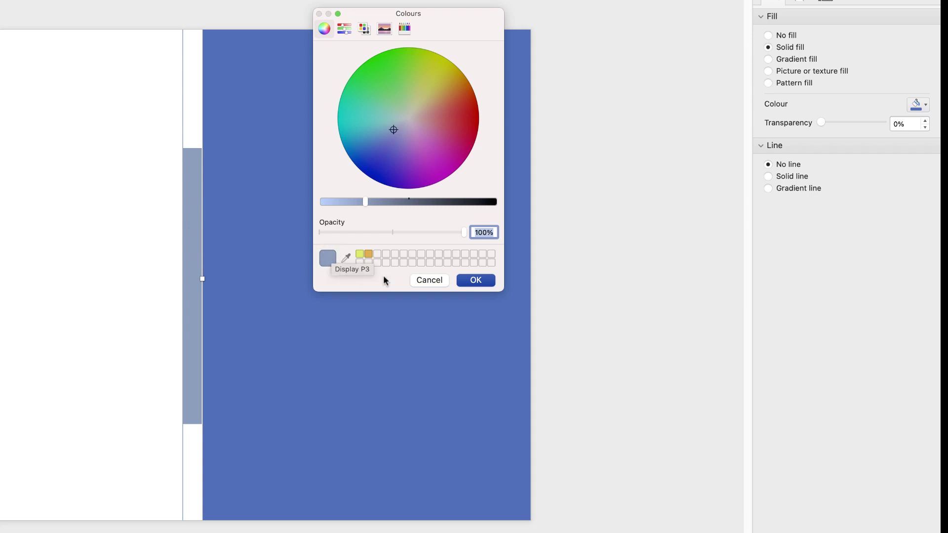
pyautogui.click(476, 281)
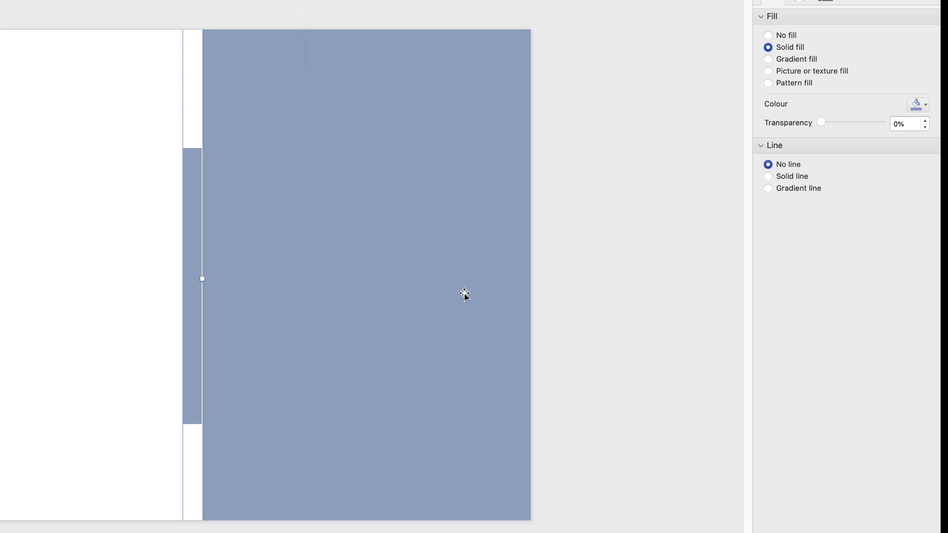
# Step: Extend the rectangle's left edge to the page's centre line and move the cat picture slightly down
pyautogui.moveTo(203, 279); pyautogui.dragTo(184, 274)
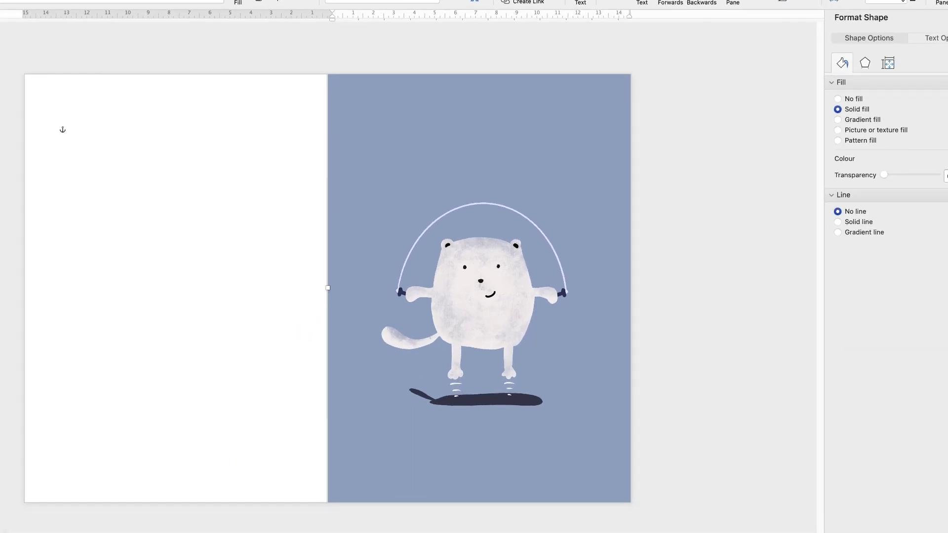
pyautogui.click(492, 296)
pyautogui.moveTo(493, 296)
pyautogui.mouseDown()
pyautogui.moveTo(494, 222)
pyautogui.moveTo(498, 323)
pyautogui.moveTo(572, 310)
pyautogui.moveTo(495, 312)
pyautogui.mouseUp()
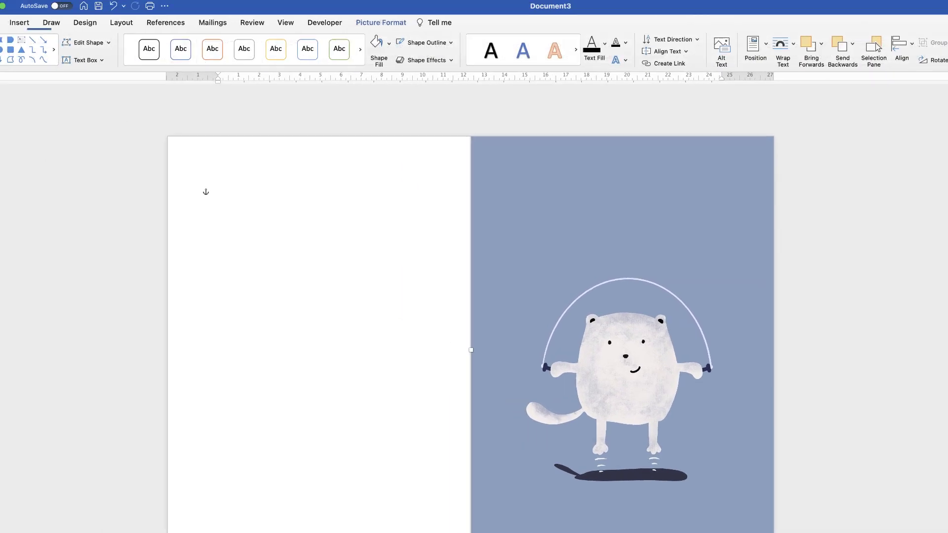
# Step: Draw a text box about 10.7 cm wide and 4.8 cm high on the blue cover above the cat
pyautogui.click(61, 40)
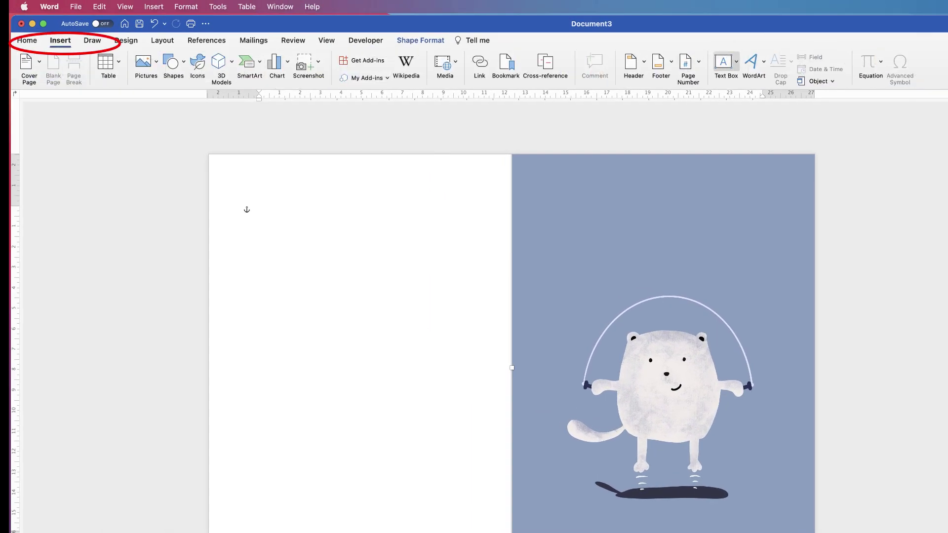
pyautogui.click(736, 61)
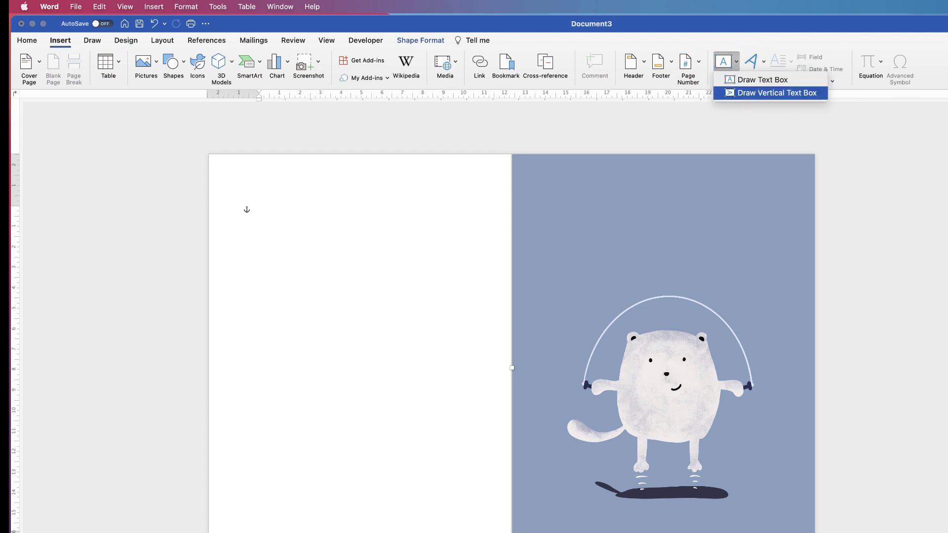
pyautogui.click(777, 92)
pyautogui.moveTo(562, 180); pyautogui.dragTo(780, 277)
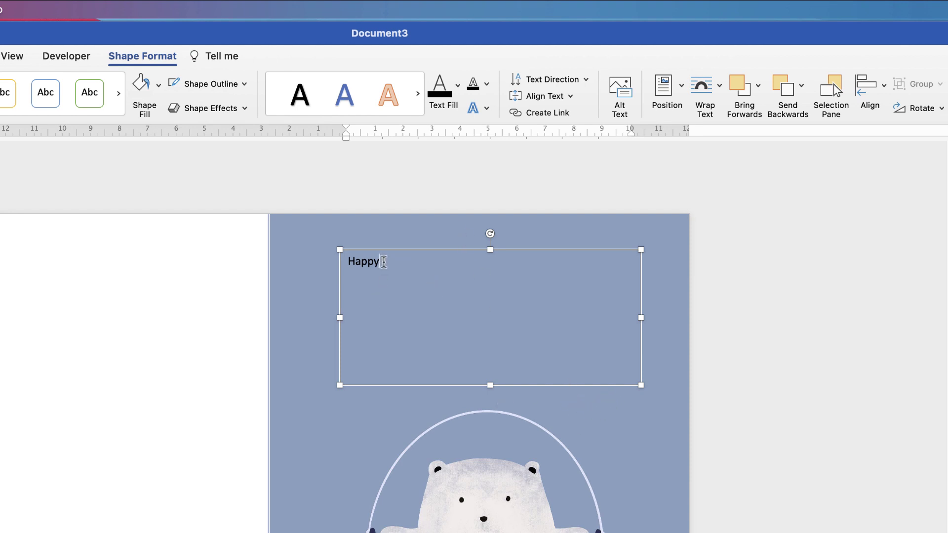
# Step: Change the font colour of the word "Happy" in the text box to white
pyautogui.moveTo(383, 262); pyautogui.dragTo(349, 260)
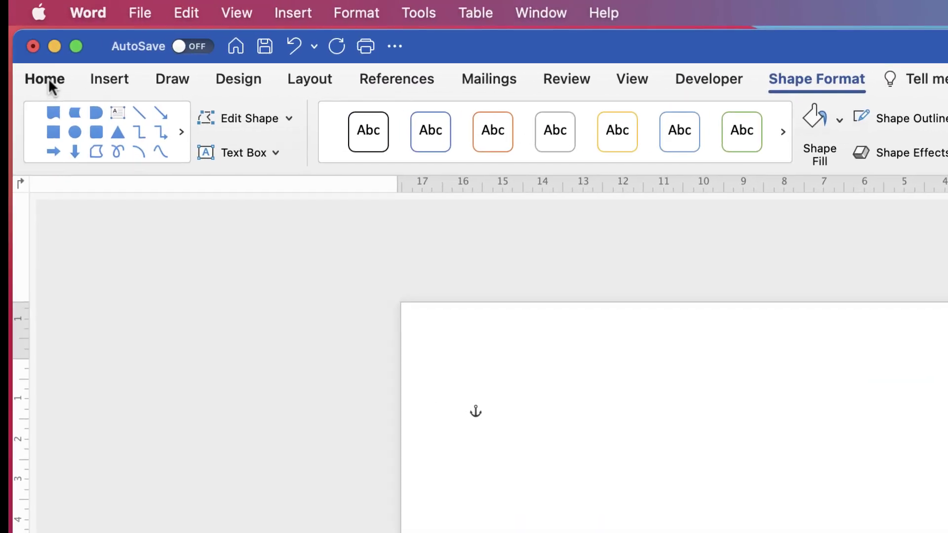
pyautogui.click(52, 85)
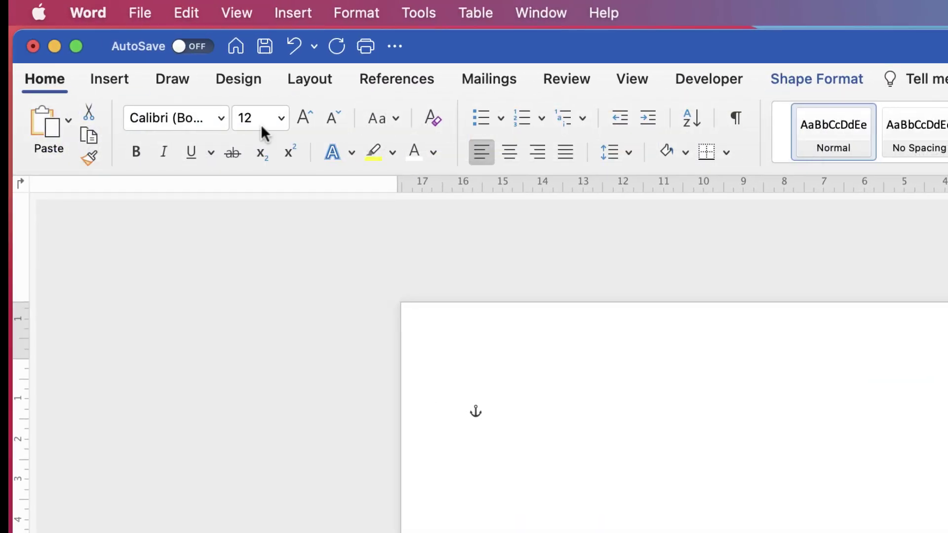
pyautogui.click(433, 152)
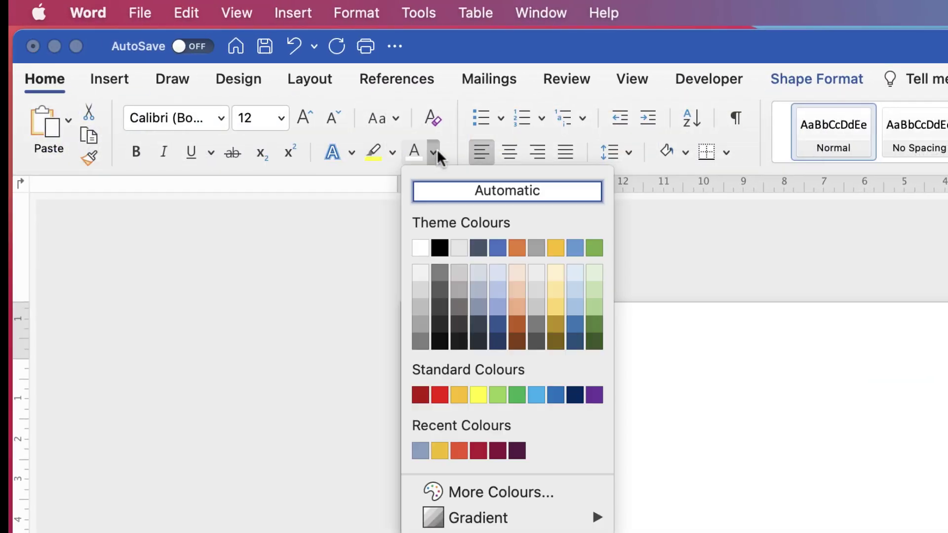
pyautogui.click(421, 247)
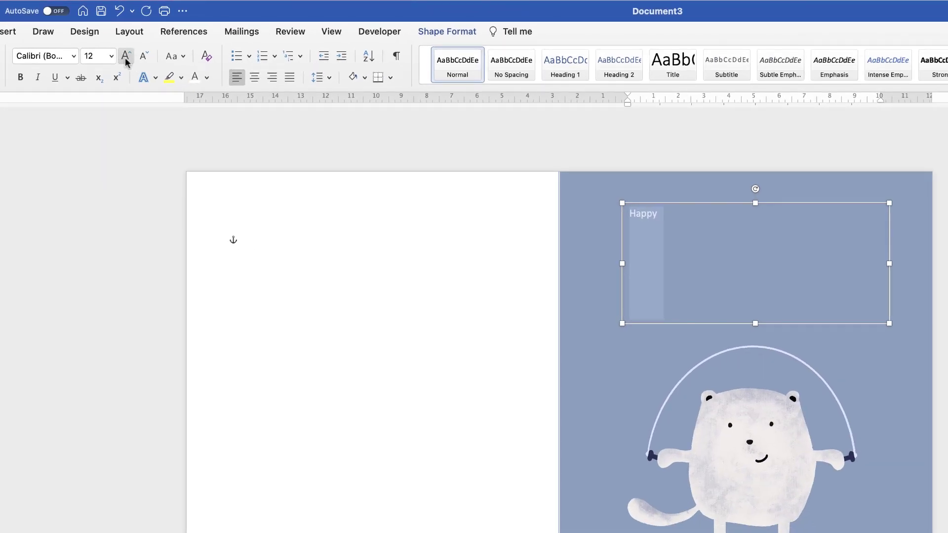
# Step: Increase the font size of the word "Happy" to 48
pyautogui.click(126, 57)
pyautogui.click(126, 56)
pyautogui.click(126, 56)
pyautogui.click(126, 57)
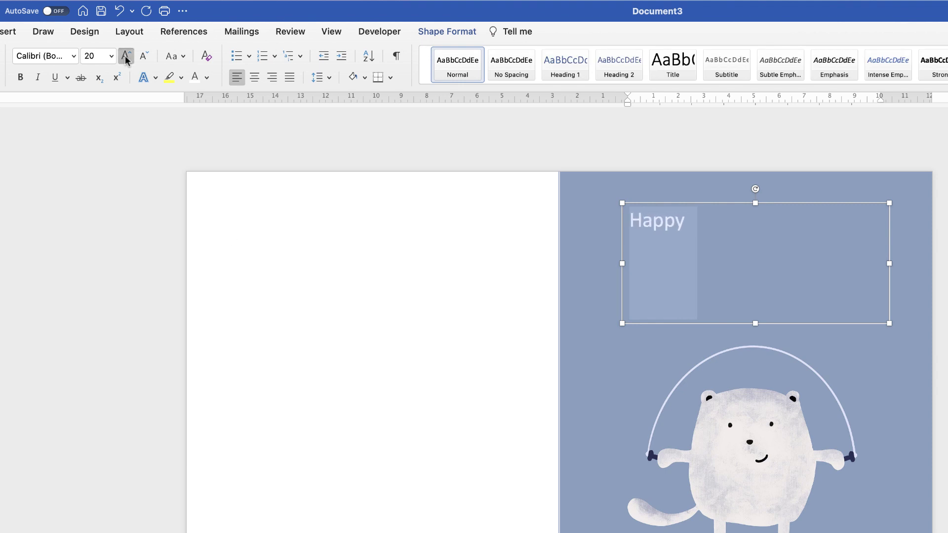
pyautogui.click(126, 57)
pyautogui.click(125, 56)
pyautogui.click(126, 57)
pyautogui.click(126, 57)
pyautogui.click(126, 57)
pyautogui.click(126, 57)
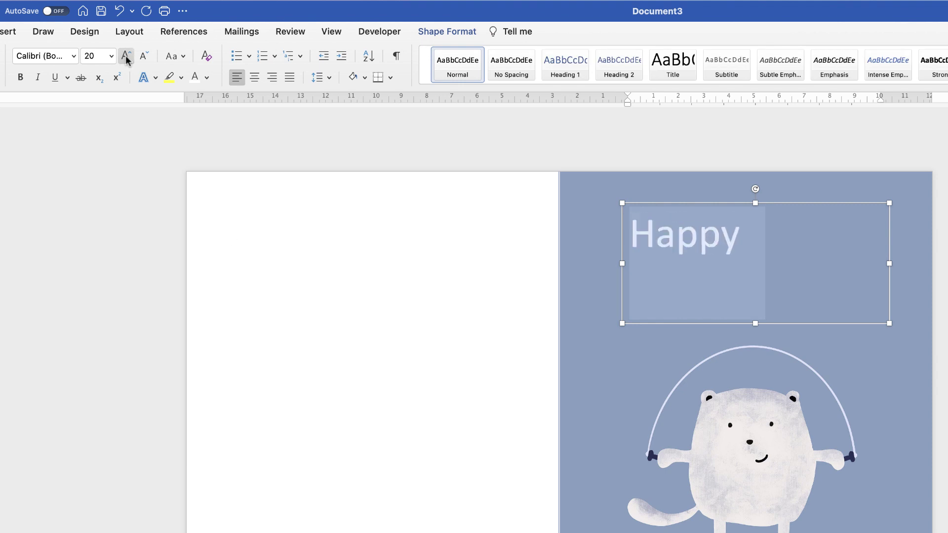
# Step: Change the font of the word "Happy" to Big Book and fit its text box around the word near the cover's upper edge
pyautogui.click(73, 56)
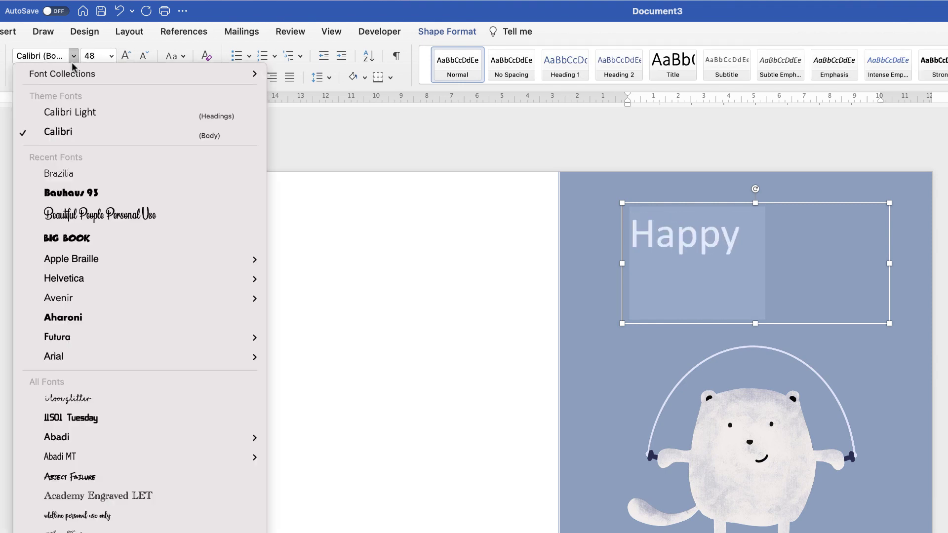
pyautogui.click(69, 238)
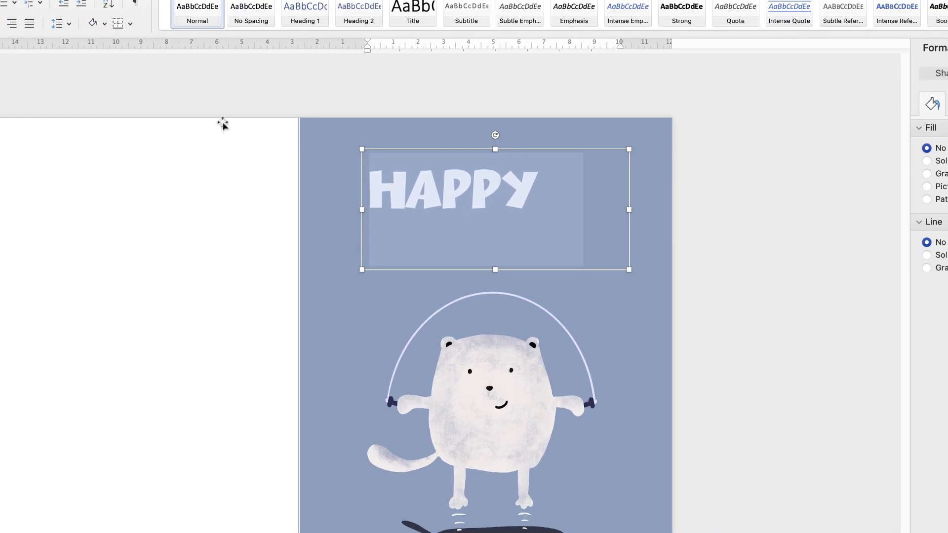
pyautogui.click(527, 193)
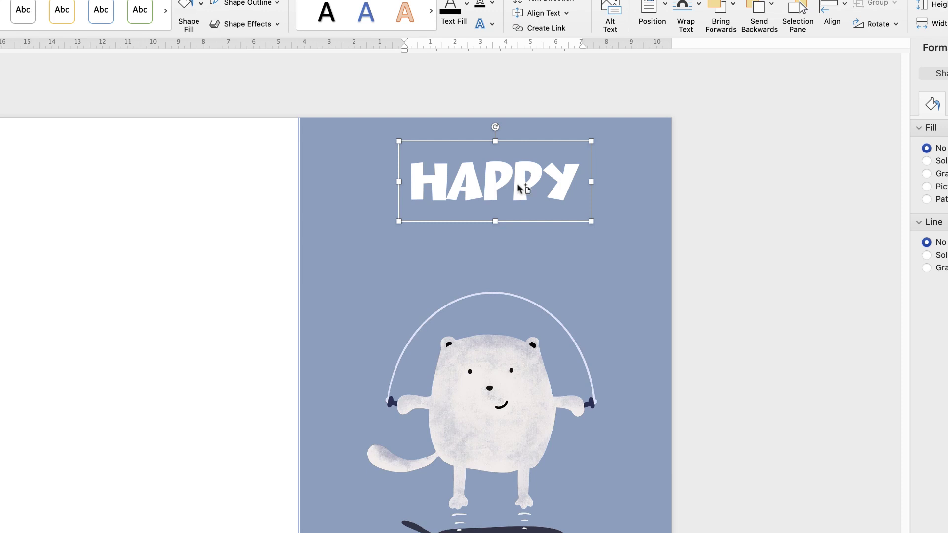
# Step: Duplicate the HAPPY text box directly below the original and replace the copy's text with "BIRTHDAY"
pyautogui.moveTo(520, 188); pyautogui.dragTo(520, 245)
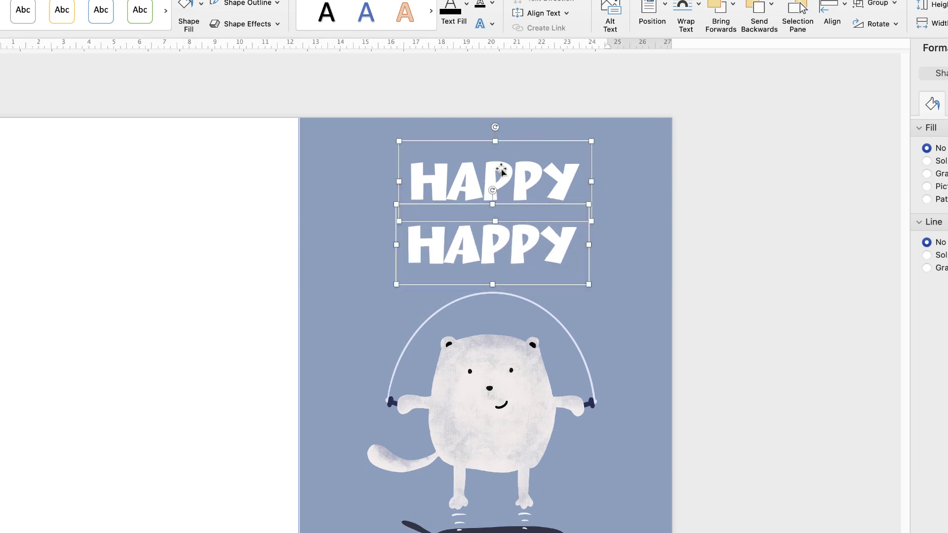
pyautogui.click(614, 267)
pyautogui.click(552, 250)
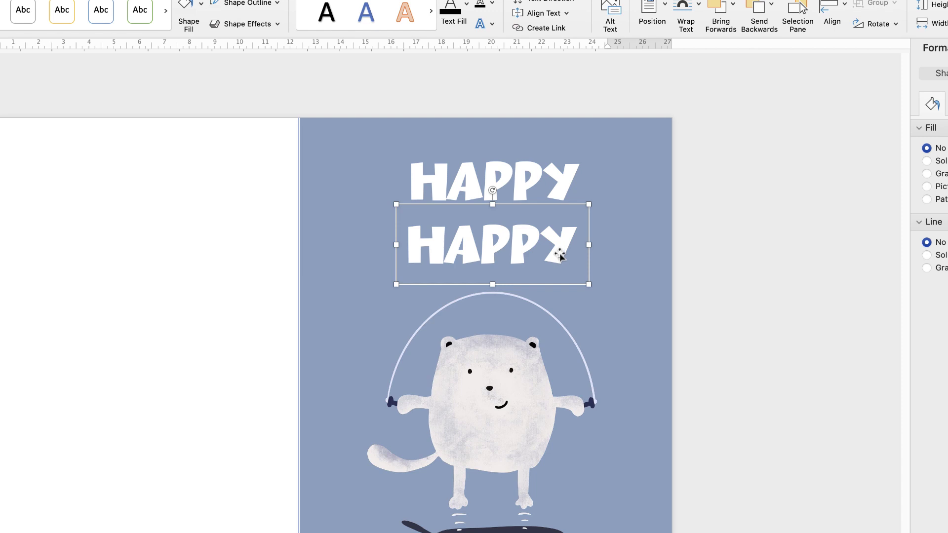
pyautogui.doubleClick(560, 252)
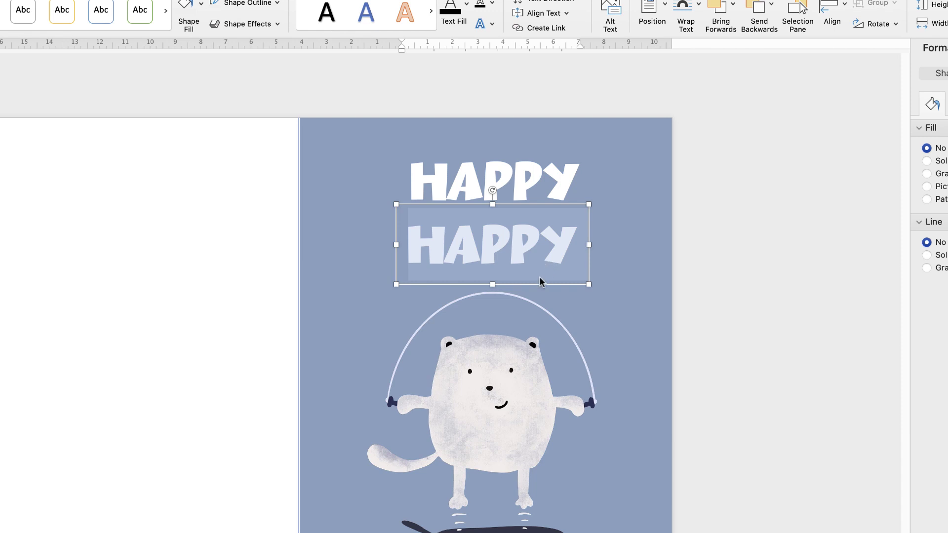
pyautogui.write('BIRTH')
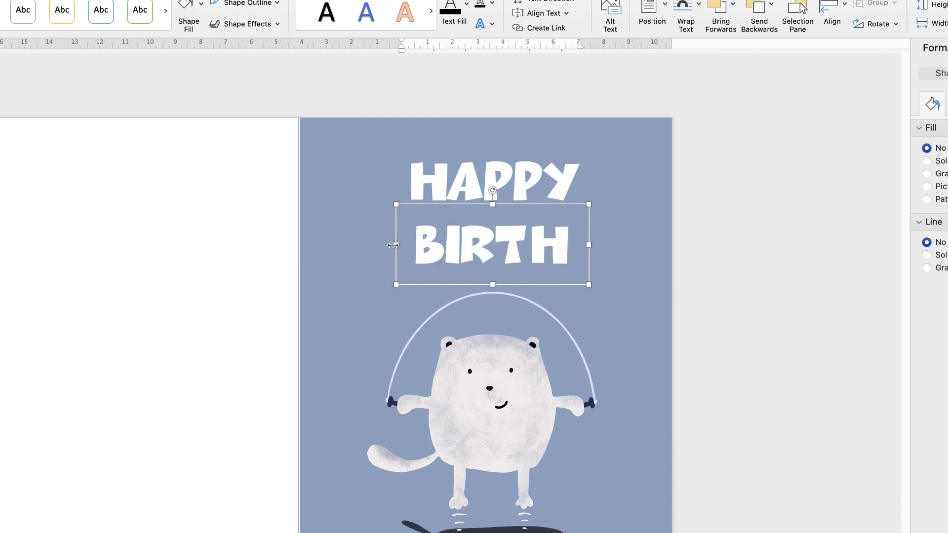
# Step: Widen the lower text box on both sides to fit BIRTHDAY on one line and centre it above the cat
pyautogui.moveTo(396, 244); pyautogui.dragTo(331, 251)
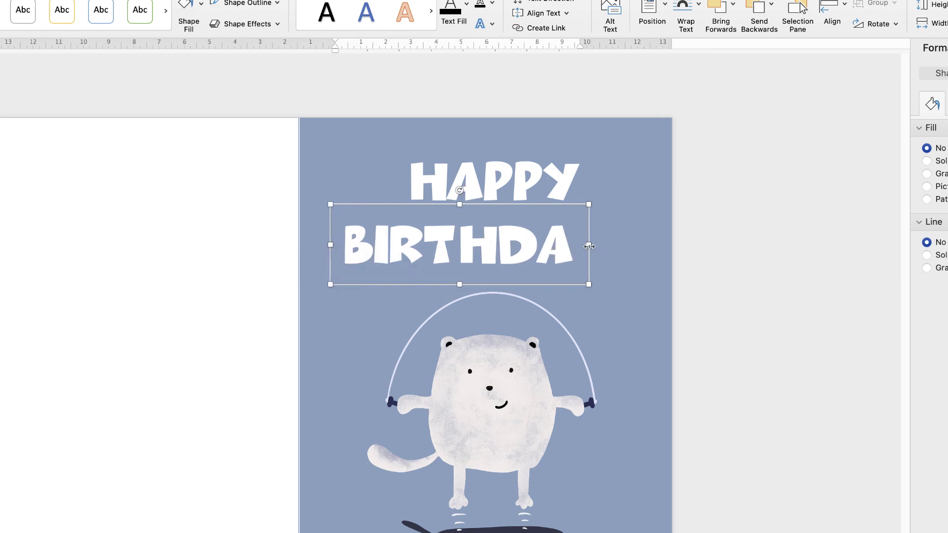
pyautogui.moveTo(589, 246); pyautogui.dragTo(635, 246)
pyautogui.moveTo(522, 250); pyautogui.dragTo(532, 250)
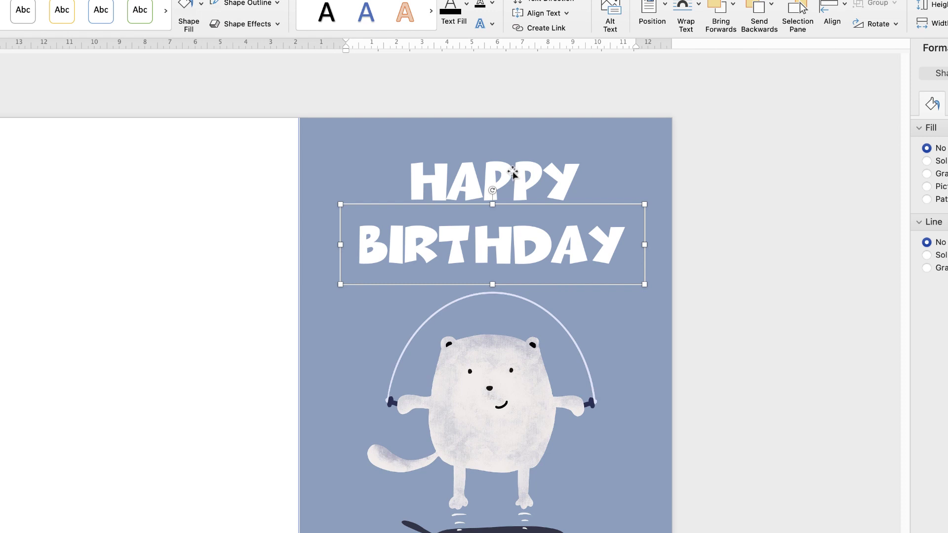
# Step: Align the HAPPY and BIRTHDAY text boxes to each other's horizontal centre and group them
pyautogui.click(513, 172)
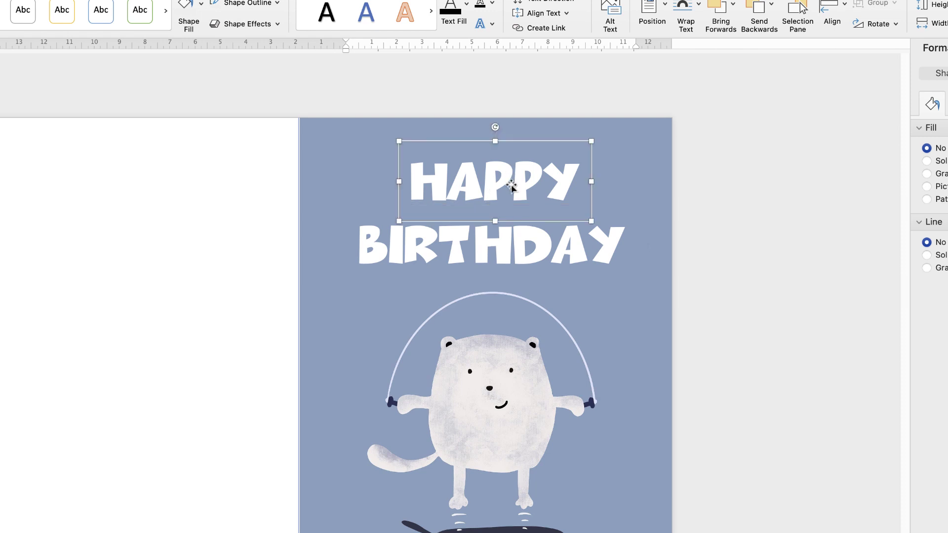
pyautogui.keyDown('shift'); pyautogui.click(507, 251); pyautogui.keyUp('shift')
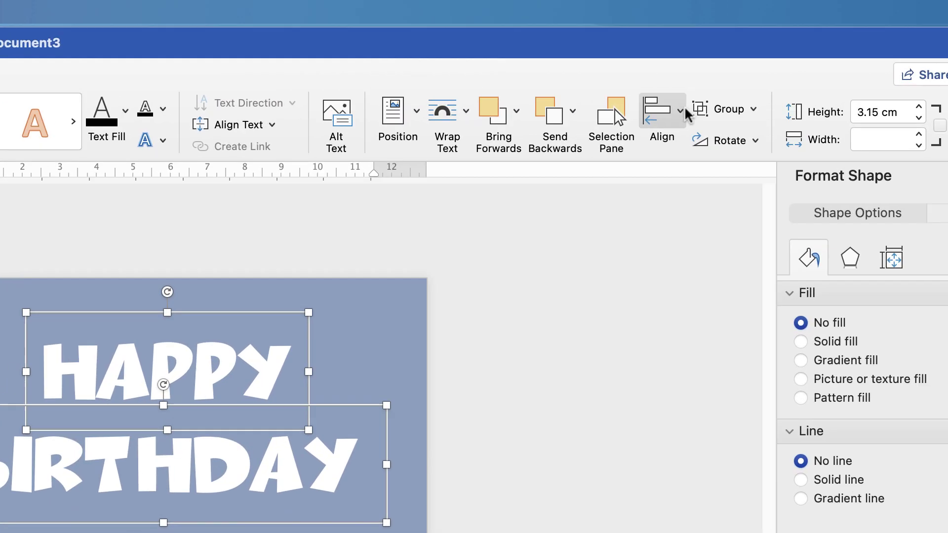
pyautogui.click(845, 9)
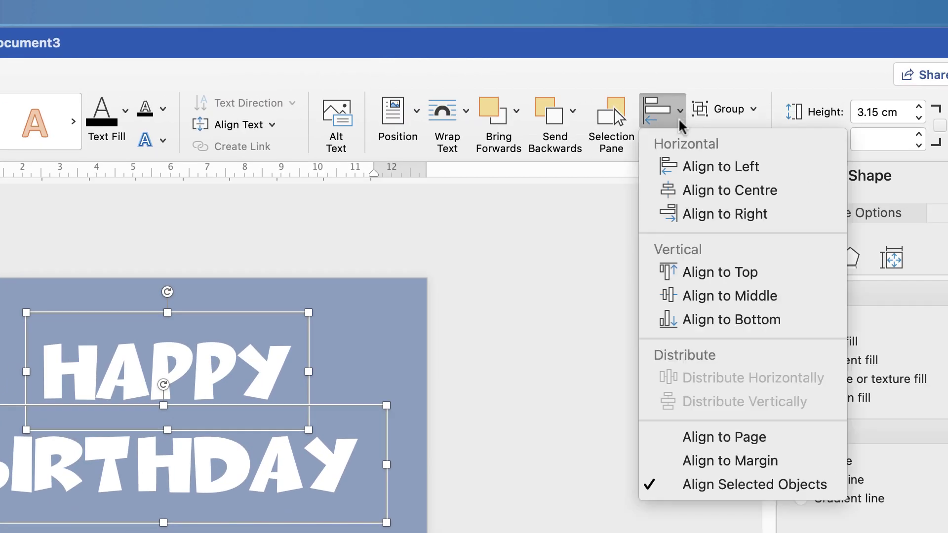
pyautogui.click(702, 190)
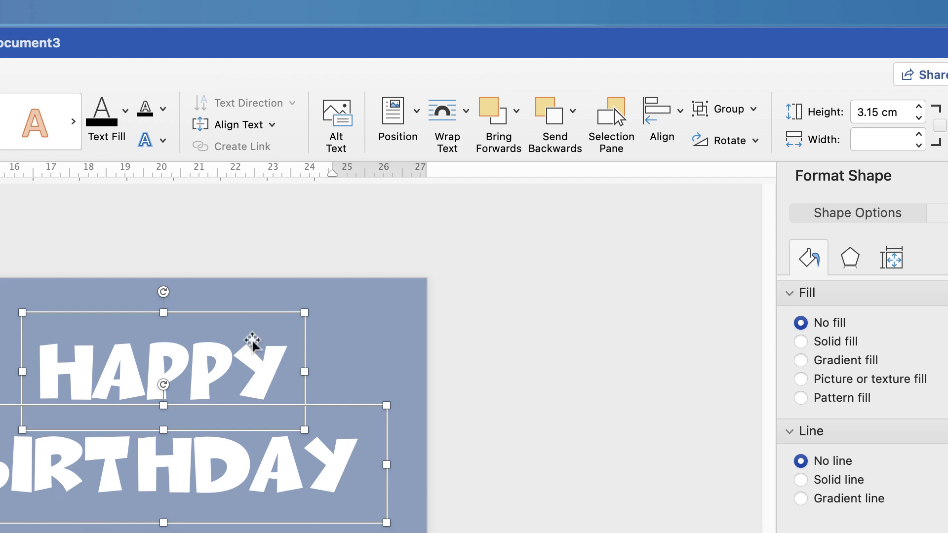
pyautogui.click(729, 109)
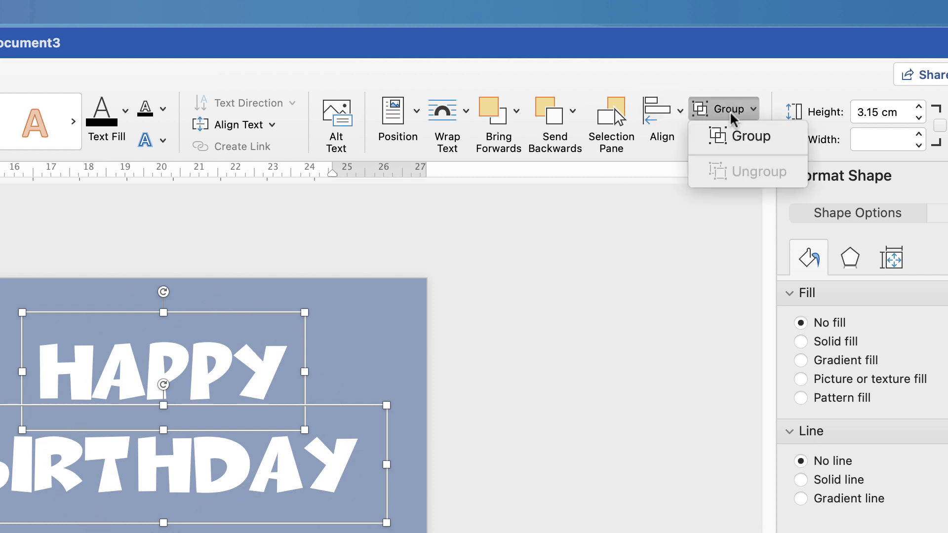
pyautogui.click(730, 135)
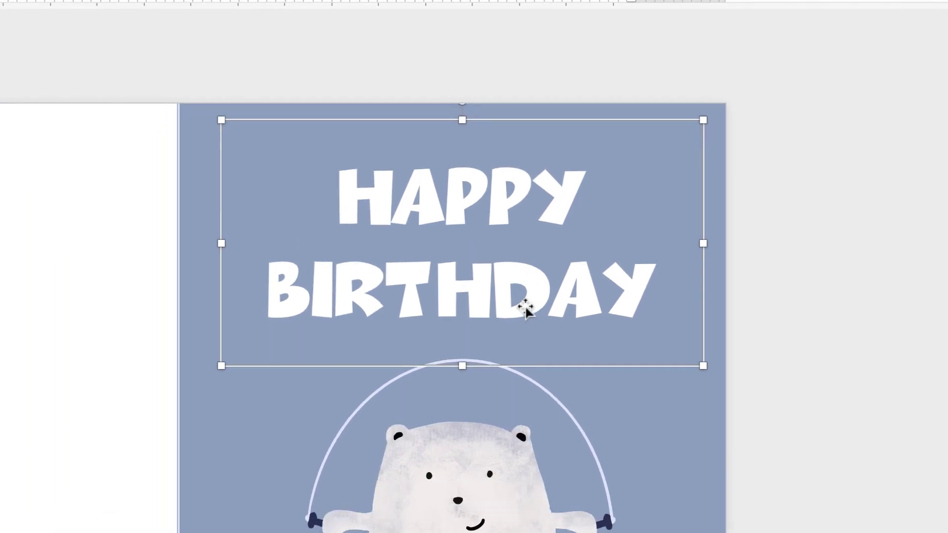
# Step: Adjust the size and position of the grouped greeting so it sits centred above the cat
pyautogui.moveTo(225, 483); pyautogui.dragTo(251, 456)
pyautogui.moveTo(566, 271); pyautogui.dragTo(534, 299)
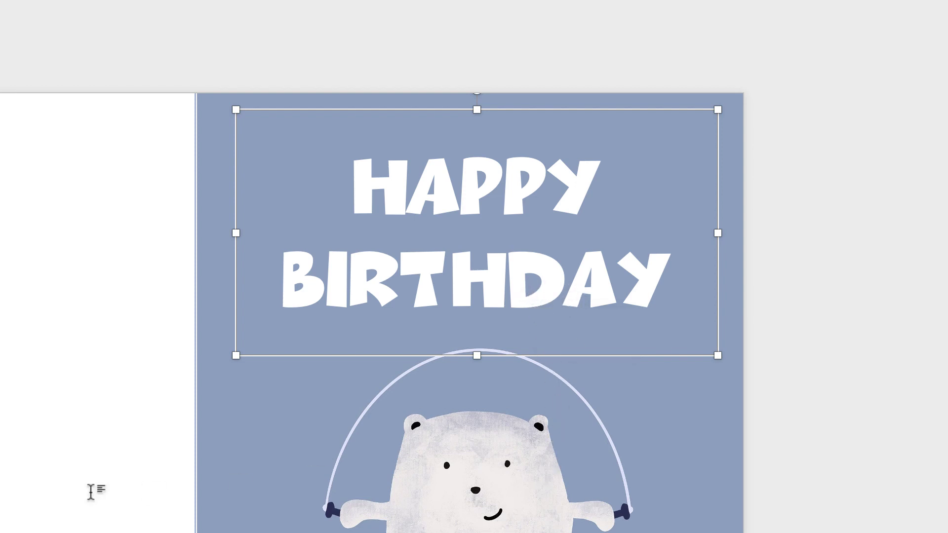
pyautogui.click(26, 478)
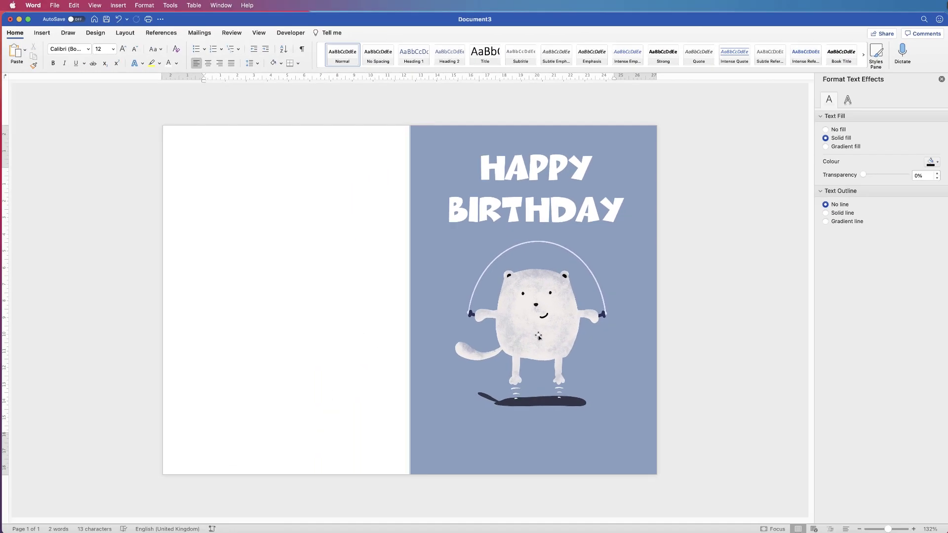
# Step: Move the cat picture slightly down, away from the greeting text
pyautogui.click(538, 337)
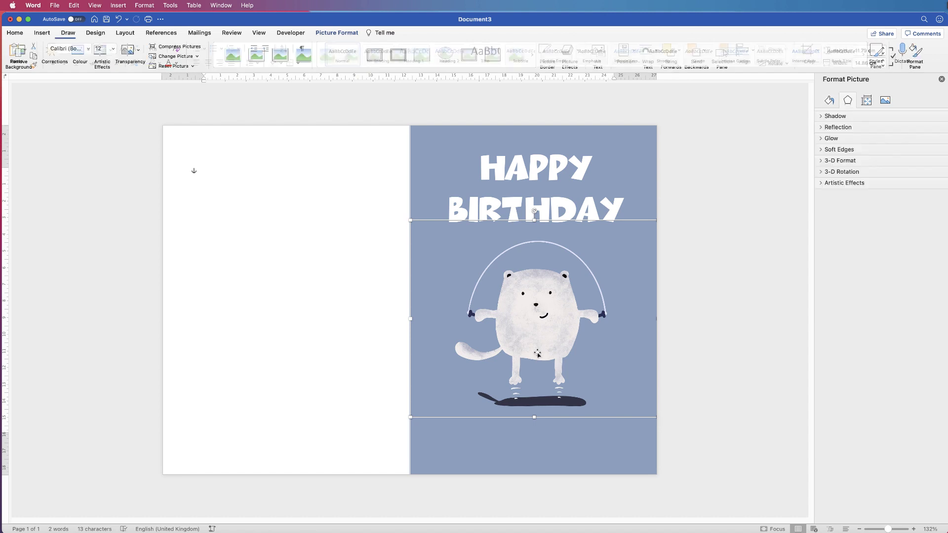
pyautogui.moveTo(540, 339); pyautogui.dragTo(540, 355)
pyautogui.click(339, 302)
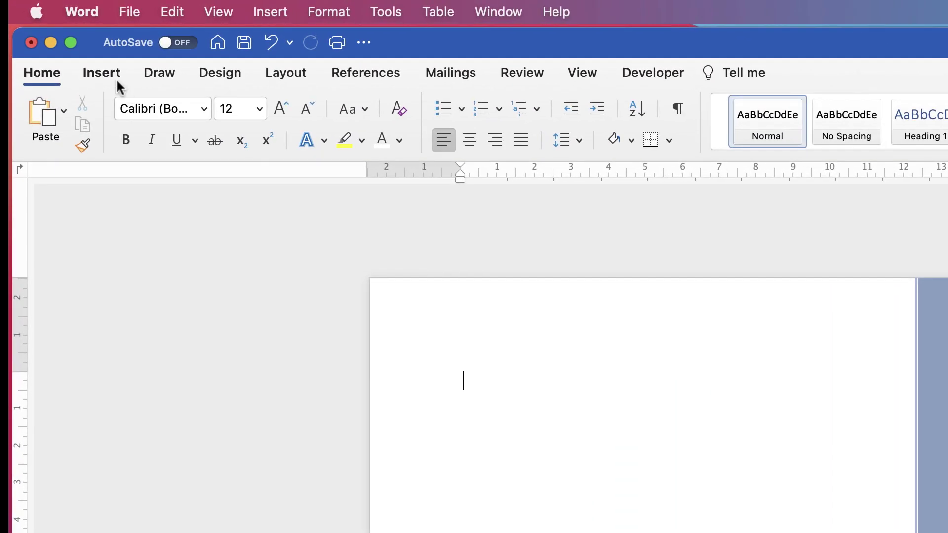
# Step: Search the stock icons for "WATERMELON" and insert the outlined watermelon slice
pyautogui.click(115, 77)
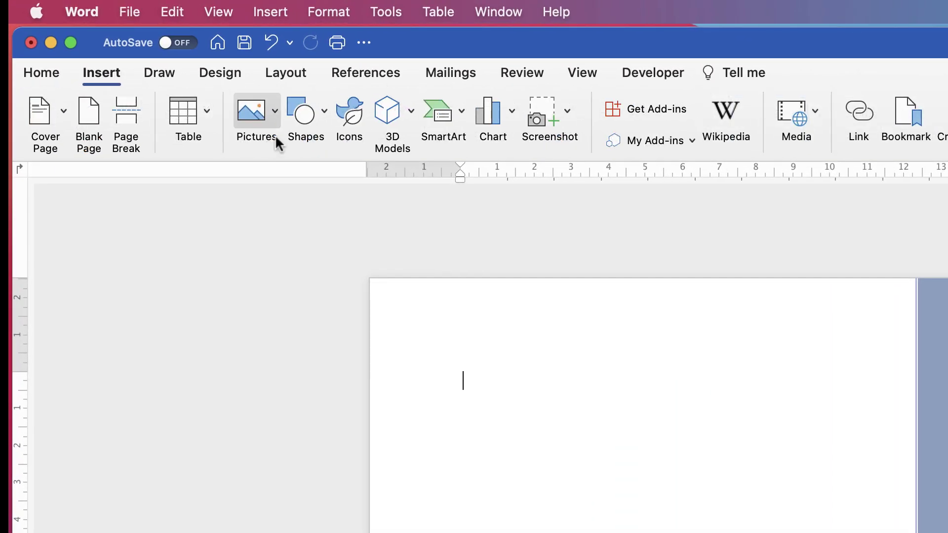
pyautogui.click(351, 120)
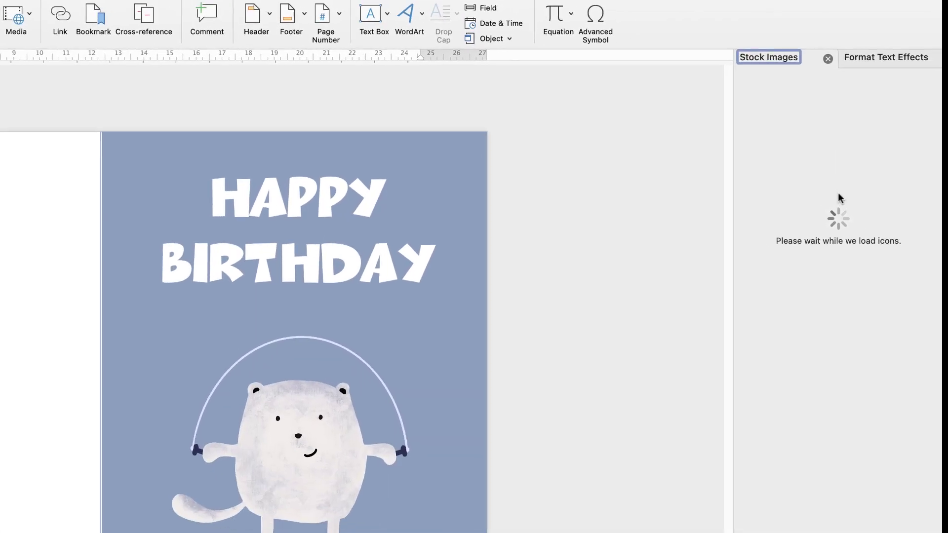
pyautogui.write('WATERME')
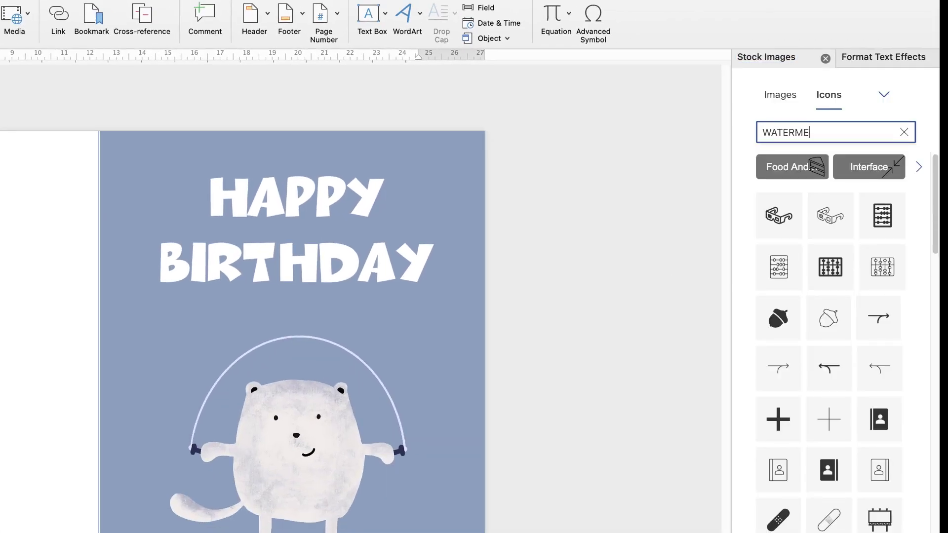
pyautogui.write('LON')
pyautogui.click(828, 174)
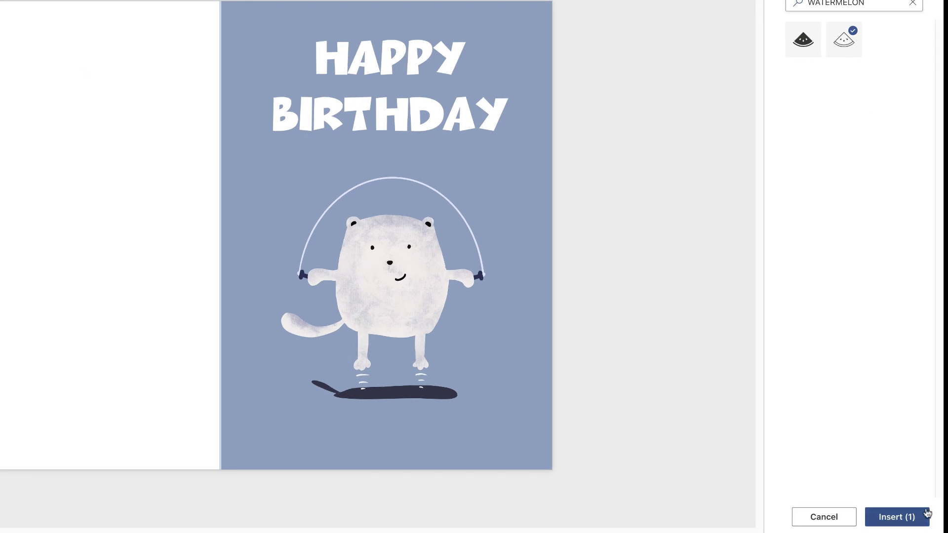
pyautogui.click(908, 521)
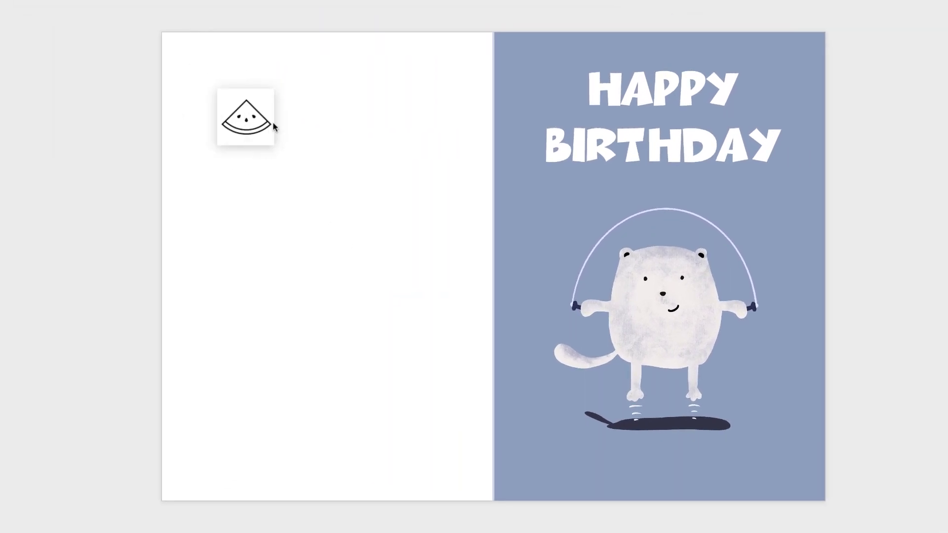
# Step: Set the watermelon icon's text wrapping to In Front of Text and move it to the lower middle of the white back cover
pyautogui.click(247, 112)
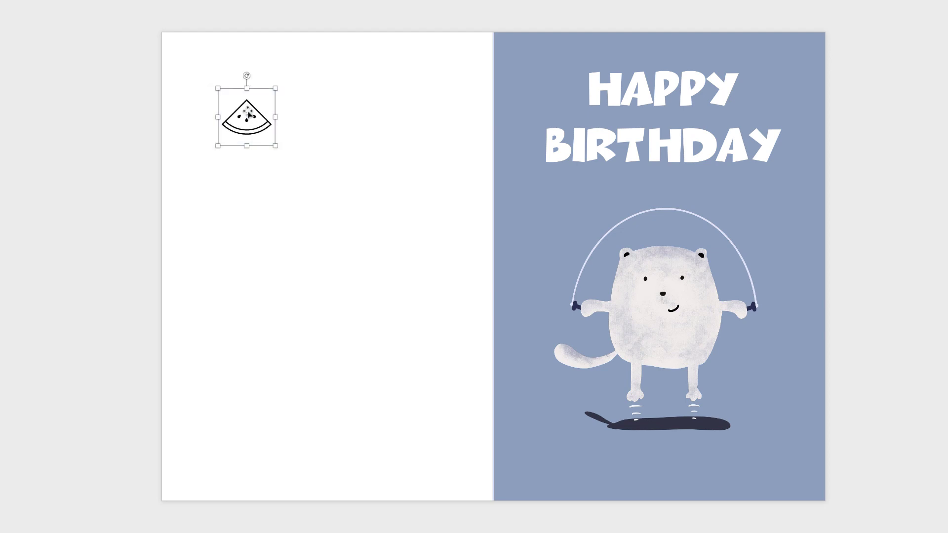
pyautogui.rightClick(238, 122)
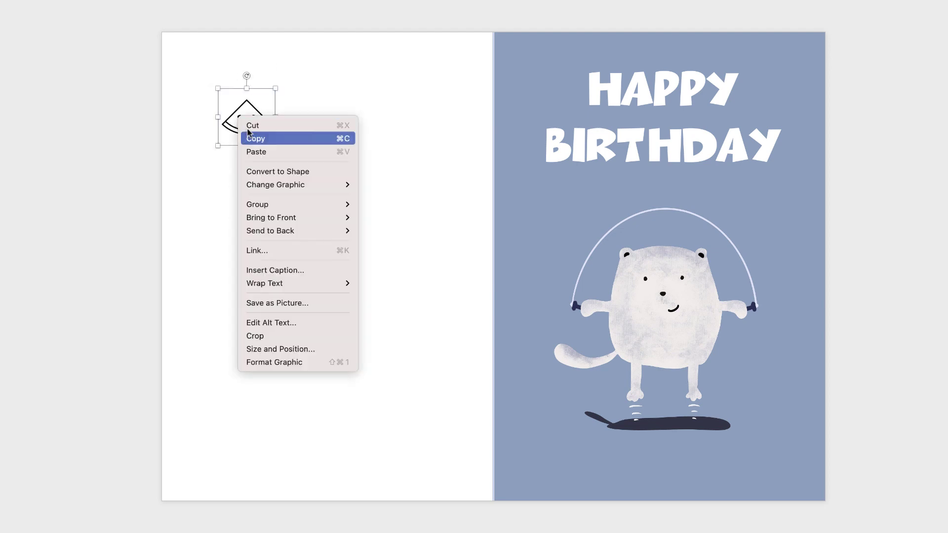
pyautogui.moveTo(303, 283)
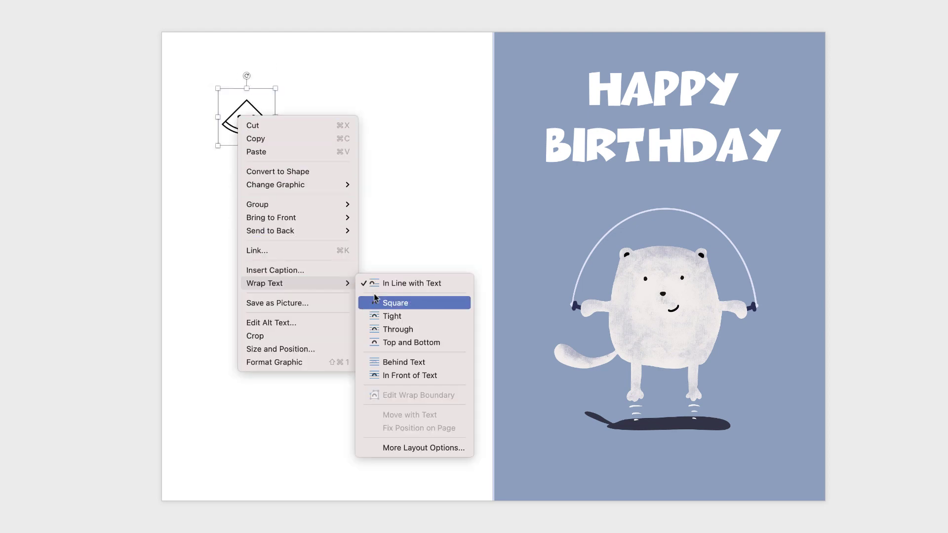
pyautogui.click(387, 375)
pyautogui.moveTo(250, 132); pyautogui.dragTo(324, 318)
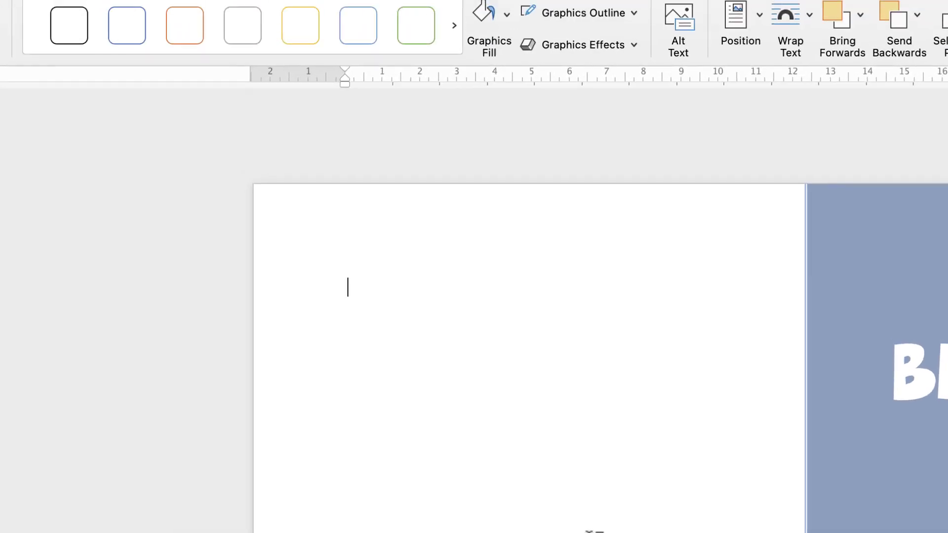
# Step: Add a text box reading "Blue Watermelon" below the watermelon icon and remove its fill and outline
pyautogui.click(10, 3)
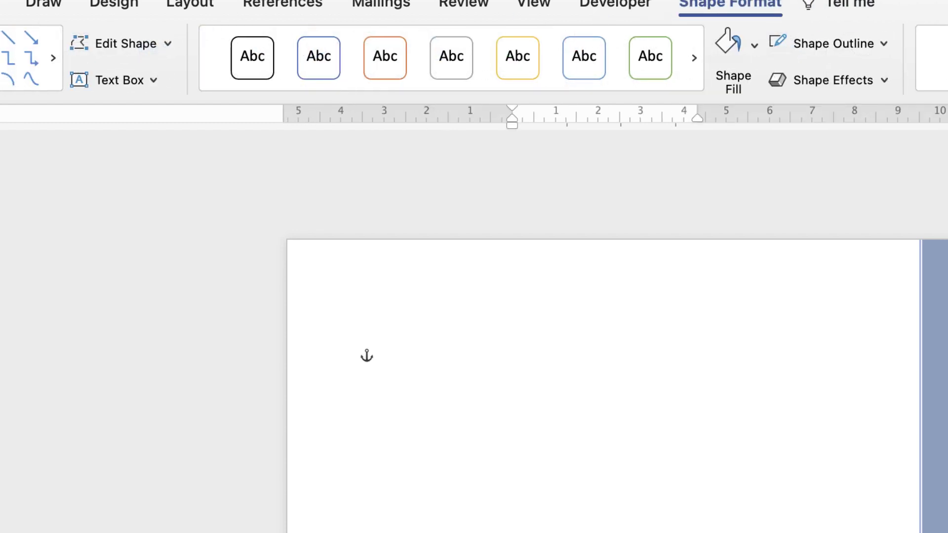
pyautogui.click(754, 58)
pyautogui.click(758, 89)
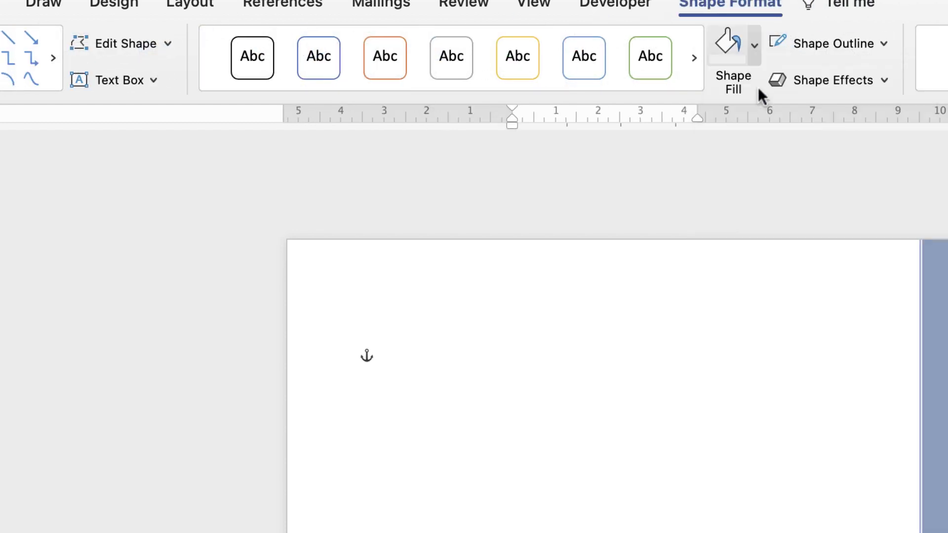
pyautogui.click(875, 44)
pyautogui.click(835, 82)
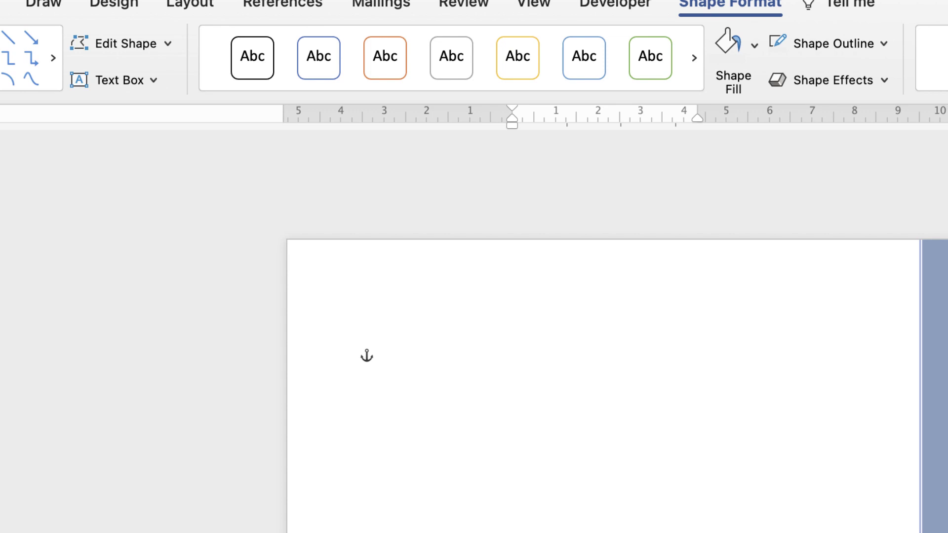
# Step: Centre the "Blue Watermelon" text in its box and align the box with the watermelon icon
pyautogui.click(1, 6)
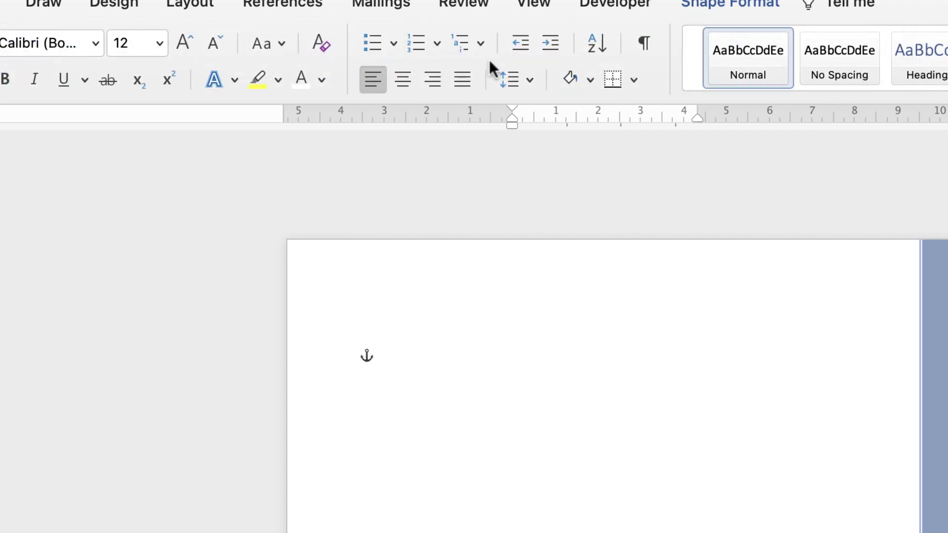
pyautogui.click(403, 90)
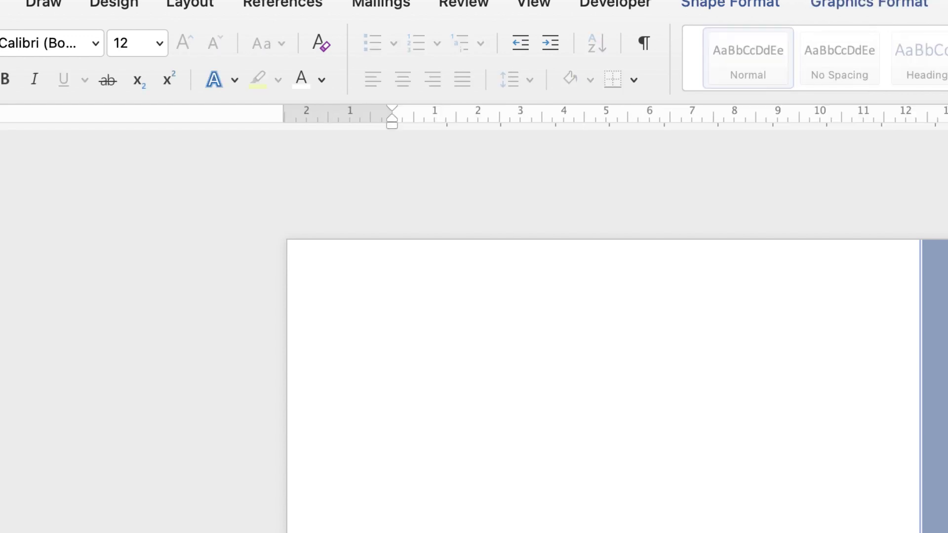
pyautogui.click(835, 6)
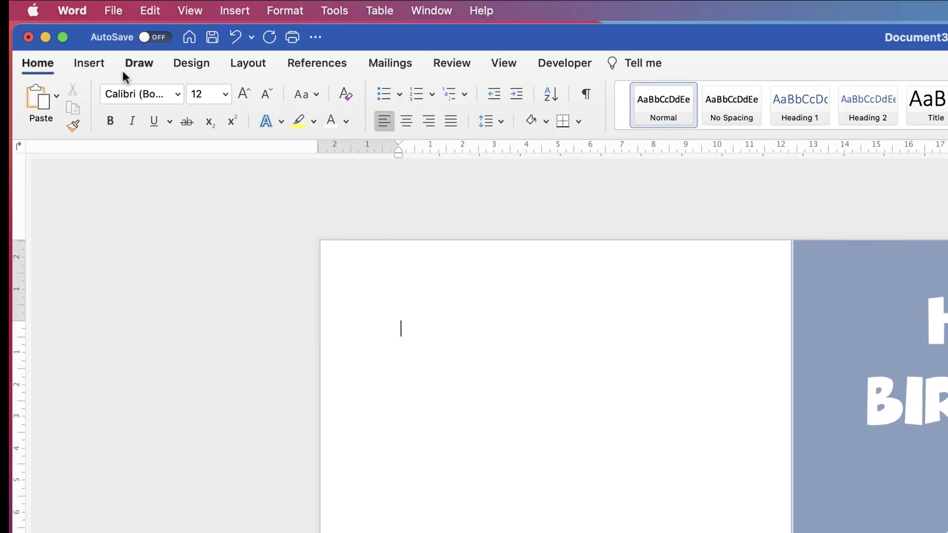
# Step: Insert a blank page for the inside of the card
pyautogui.click(97, 64)
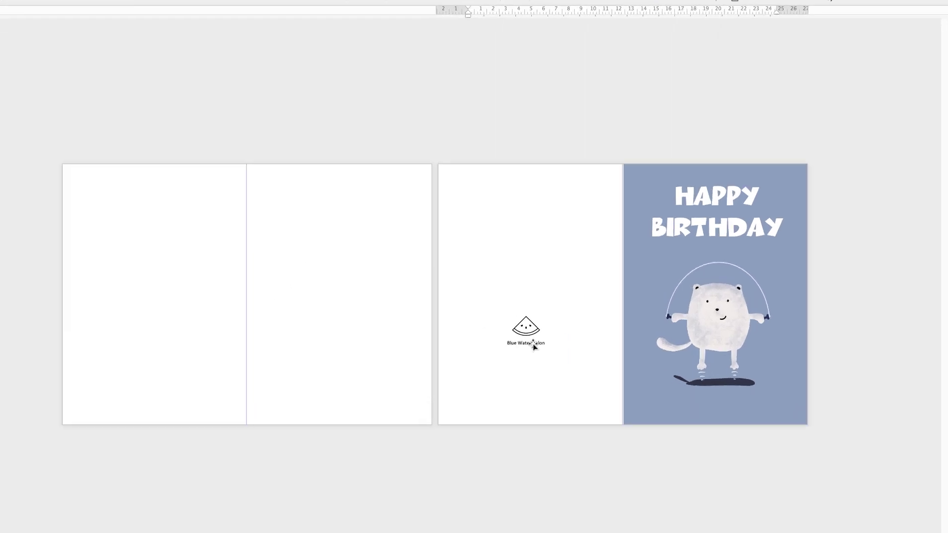
# Step: Copy the "Blue Watermelon" text box onto the right half of the blank inside page and enlarge the copy
pyautogui.click(482, 338)
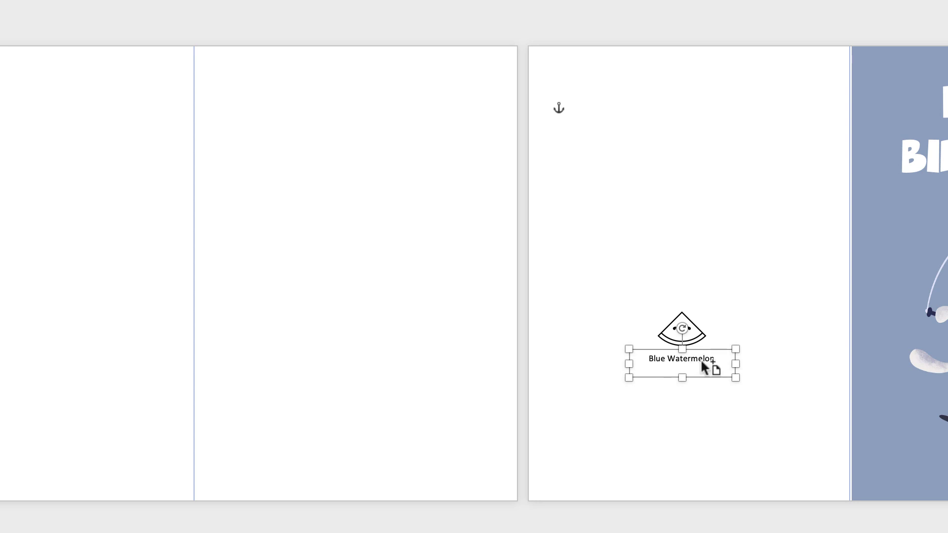
pyautogui.moveTo(705, 362); pyautogui.dragTo(377, 299)
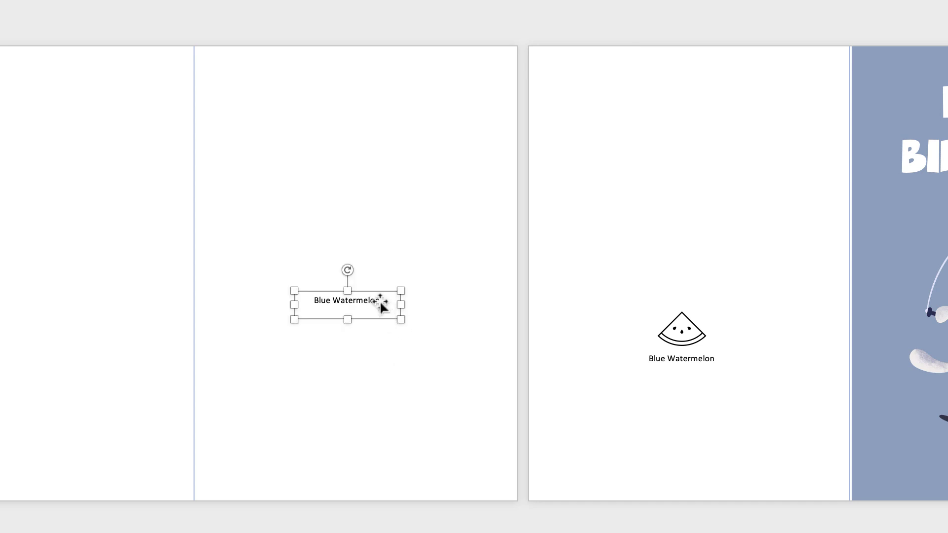
pyautogui.moveTo(401, 319); pyautogui.dragTo(472, 444)
pyautogui.moveTo(407, 291); pyautogui.dragTo(384, 210)
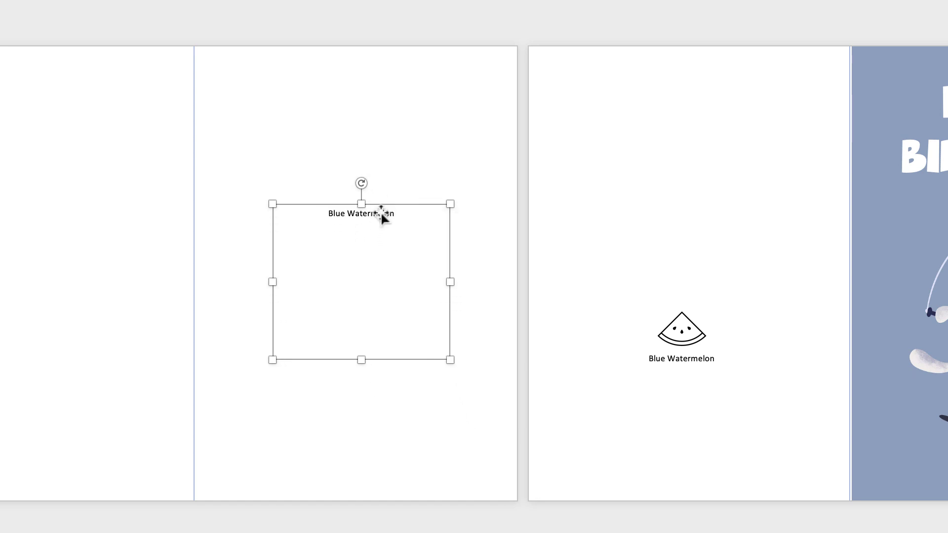
# Step: Replace the copied text box's wording with "Have a wonderful day!"
pyautogui.doubleClick(381, 215)
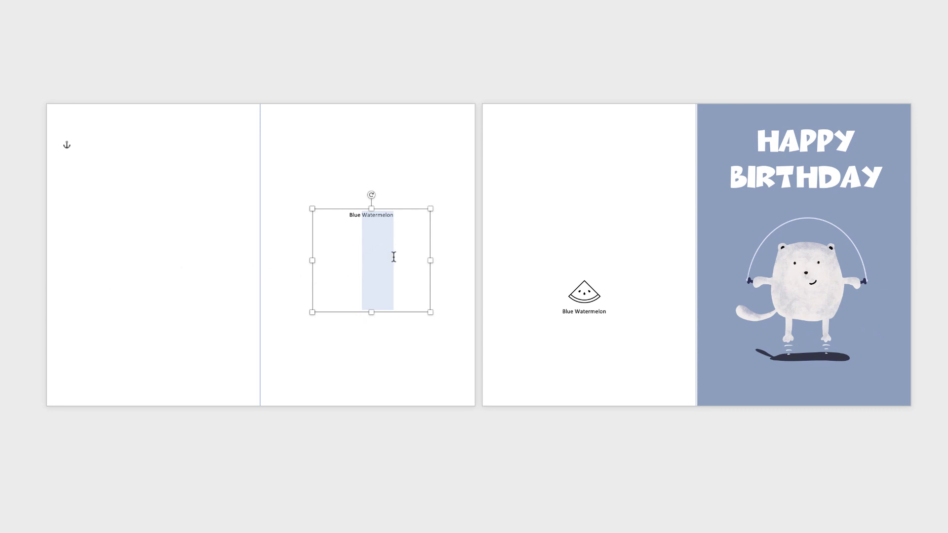
pyautogui.press('BackSpace')
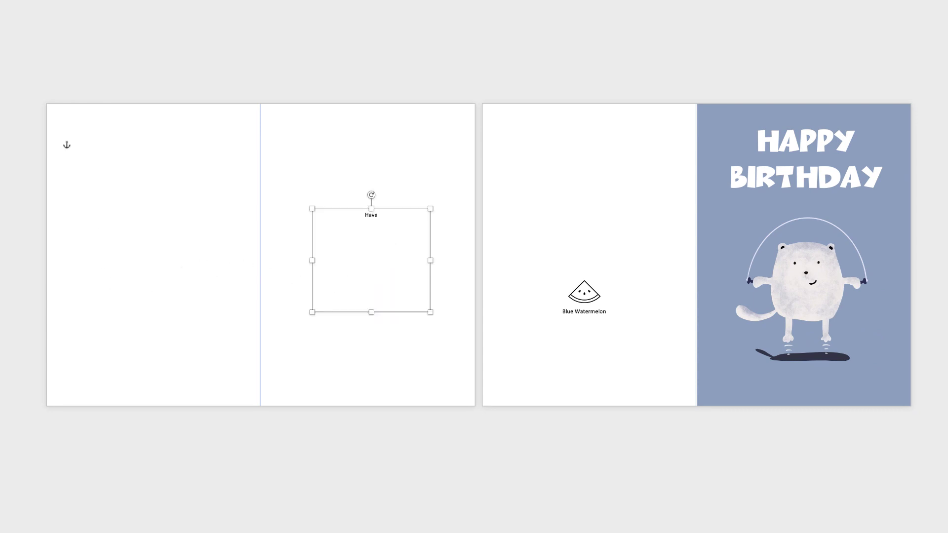
pyautogui.write('a wonderful day!')
# Step: Set the inside greeting in the Brazilia font and increase its size to 26 pt
pyautogui.hotkey('ctrl', 'a')
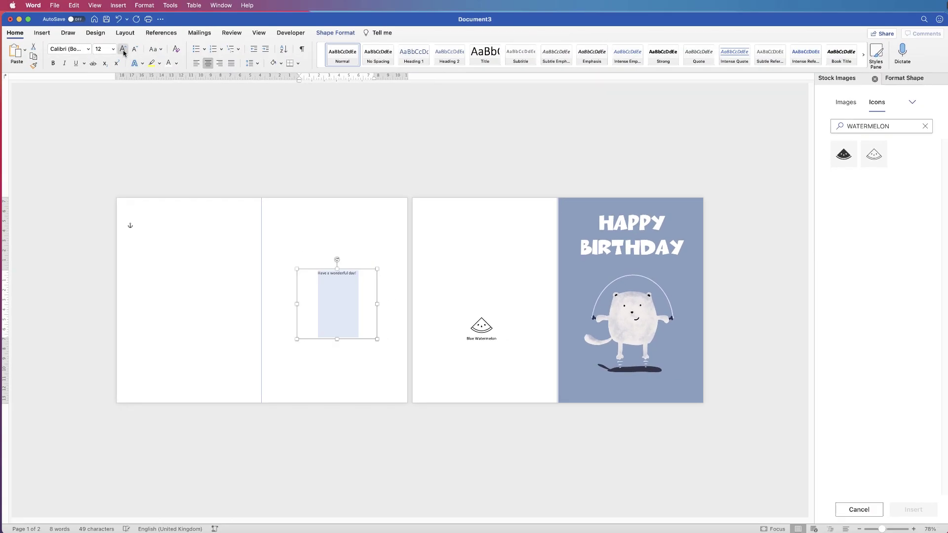
pyautogui.click(123, 50)
pyautogui.click(123, 50)
pyautogui.click(123, 50)
pyautogui.click(123, 49)
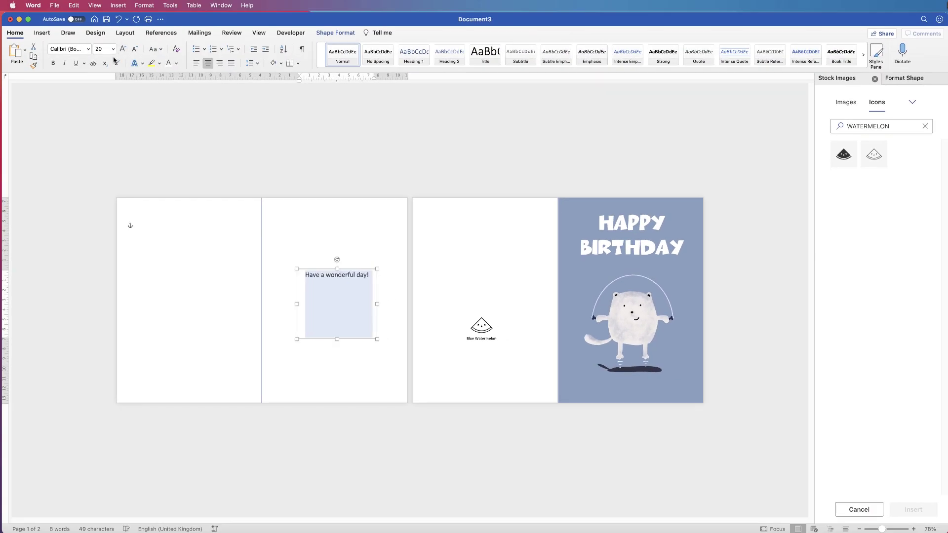
pyautogui.click(88, 49)
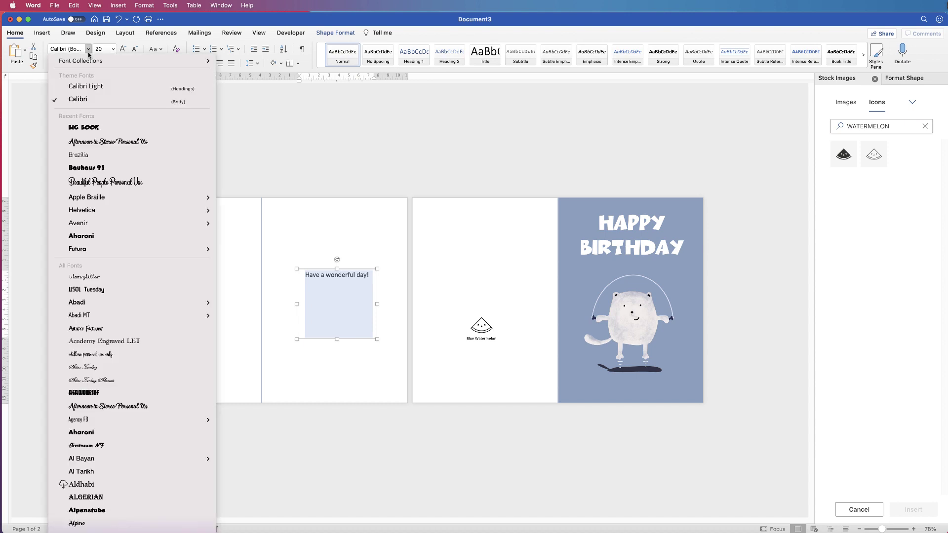
pyautogui.click(82, 154)
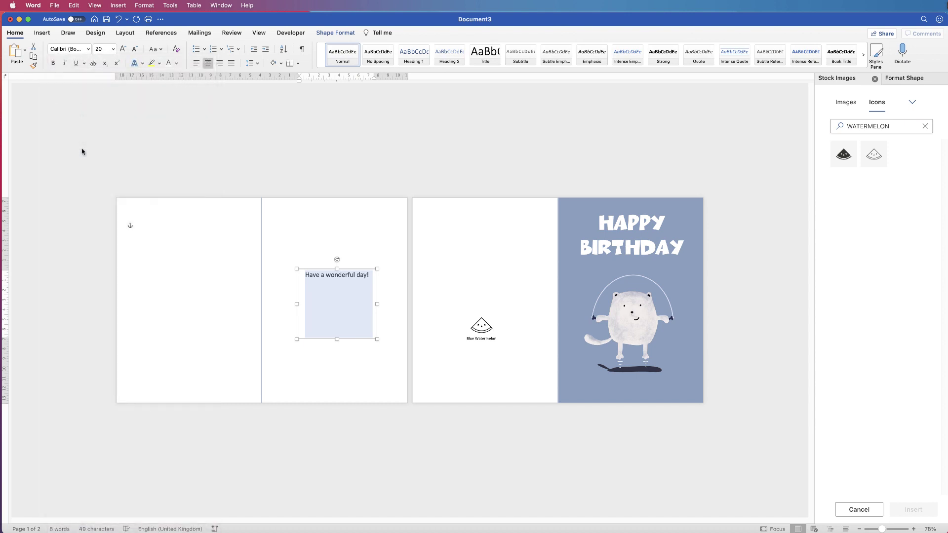
pyautogui.click(123, 50)
pyautogui.click(123, 49)
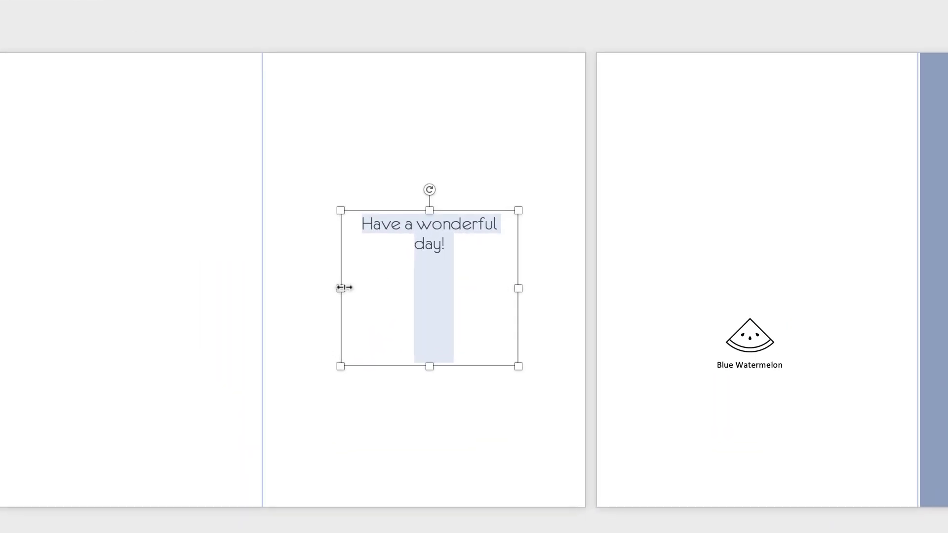
# Step: Widen the greeting's text box until the text fits on one line, reduce its height and lower it to the page's middle
pyautogui.moveTo(319, 296); pyautogui.dragTo(283, 298)
pyautogui.moveTo(519, 288); pyautogui.dragTo(549, 289)
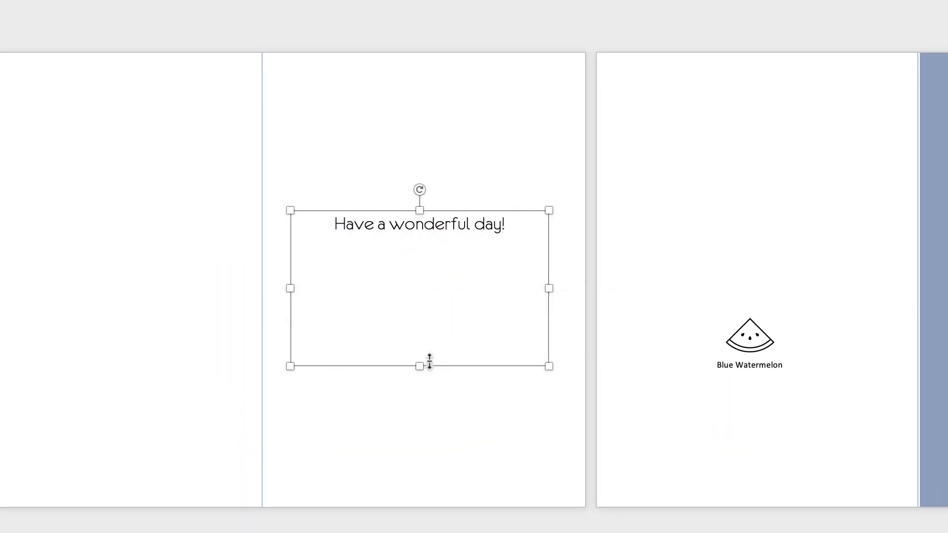
pyautogui.moveTo(420, 366); pyautogui.dragTo(417, 268)
pyautogui.moveTo(453, 211); pyautogui.dragTo(450, 244)
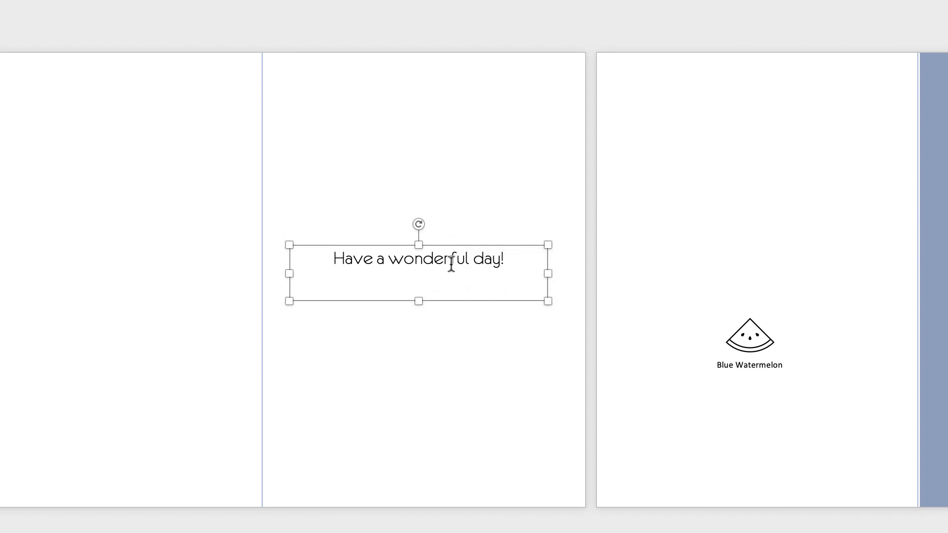
# Step: Increase the "Have a wonderful day!" text size to 28 pt
pyautogui.doubleClick(451, 262)
pyautogui.tripleClick(449, 265)
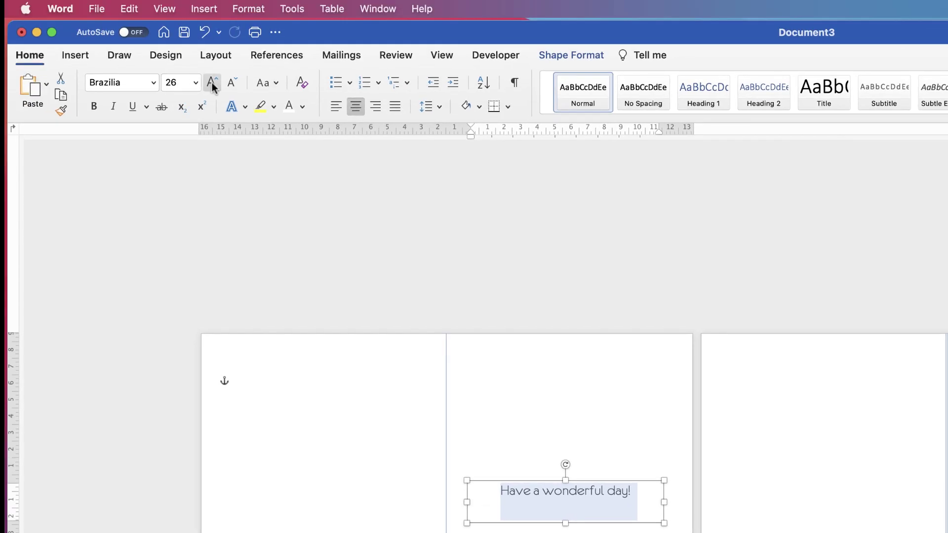
pyautogui.click(212, 84)
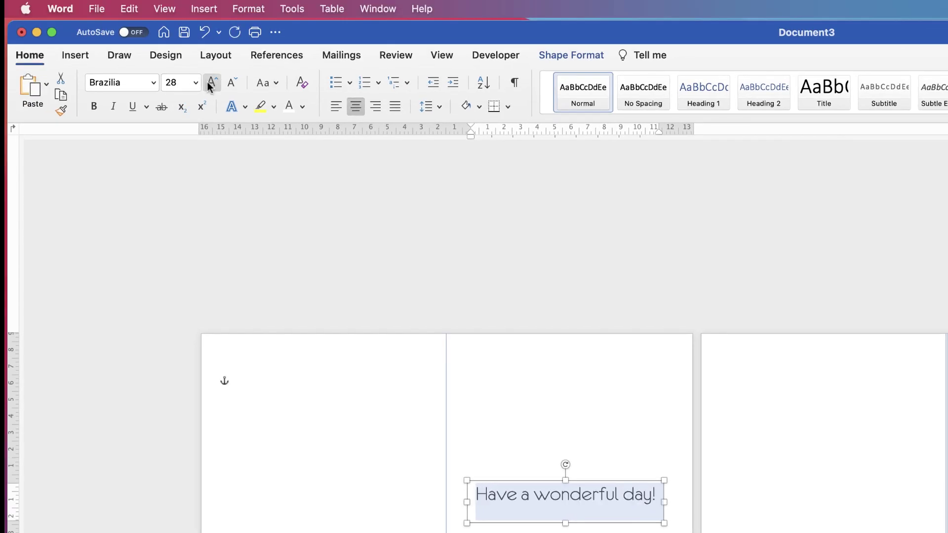
pyautogui.click(328, 381)
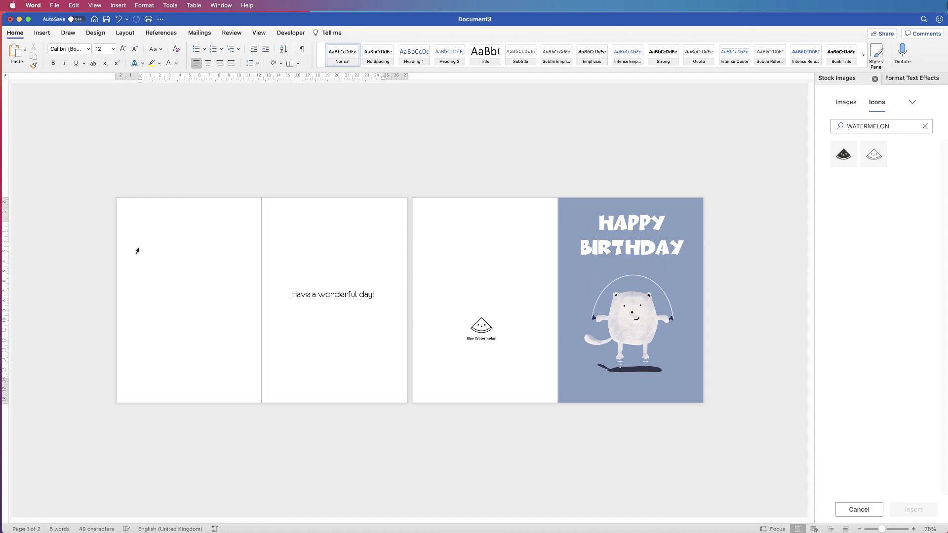
# Step: Copy the blue front-cover panel onto the left half of the inside page
pyautogui.click(696, 200)
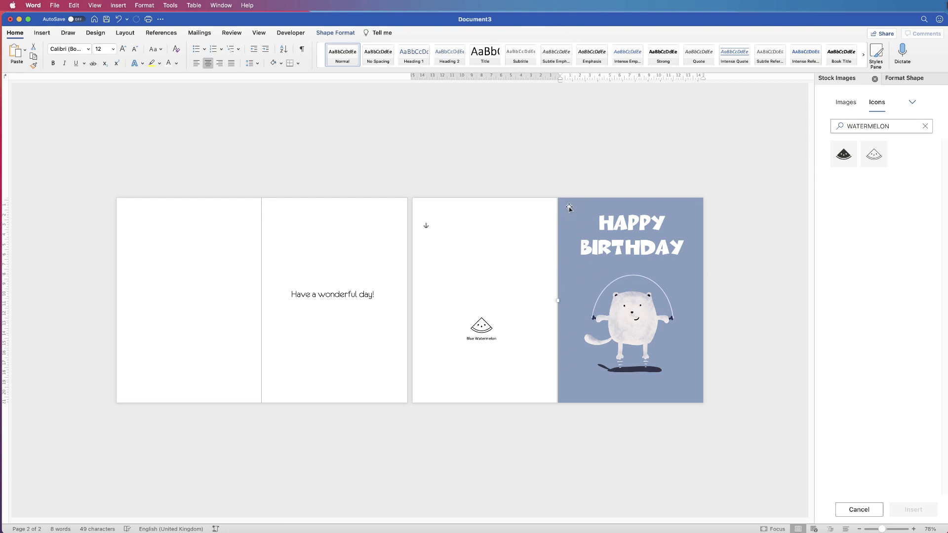
pyautogui.moveTo(572, 209); pyautogui.dragTo(125, 207)
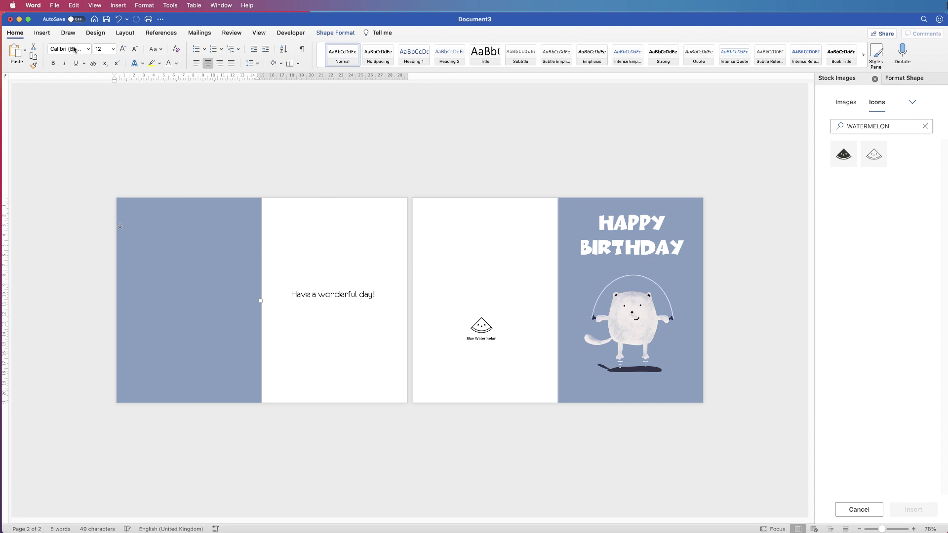
# Step: Search the icons for "bear" and insert the solid walking bear icon on the inside page
pyautogui.click(45, 34)
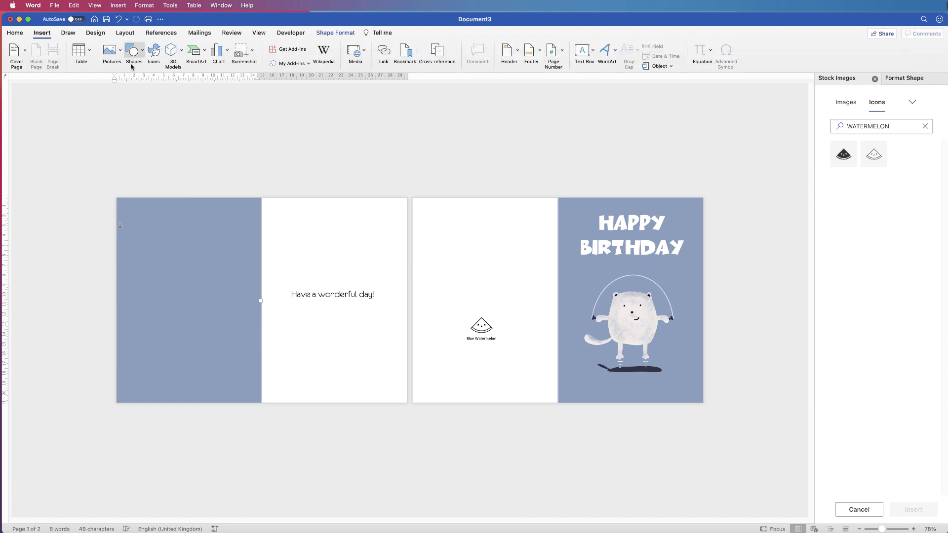
pyautogui.click(163, 69)
pyautogui.write('bear')
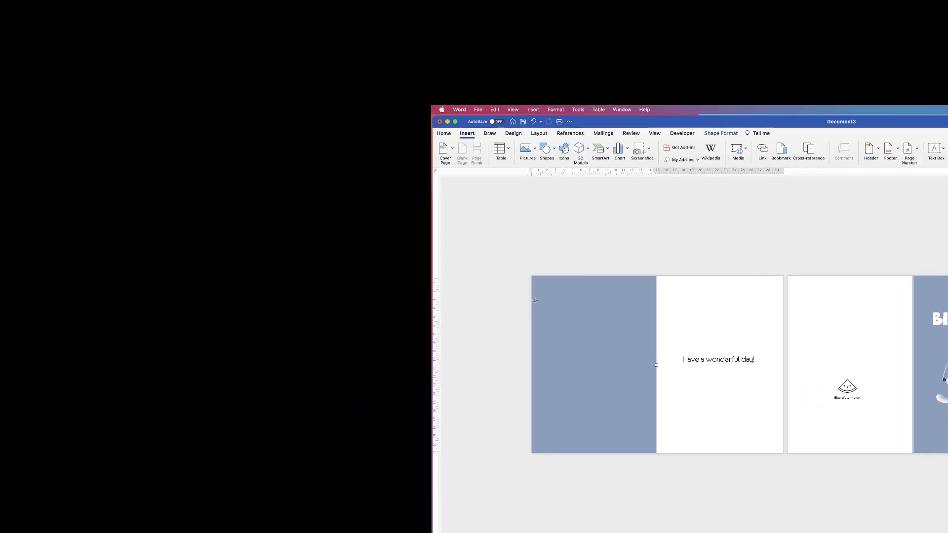
pyautogui.moveTo(581, 297); pyautogui.dragTo(602, 319)
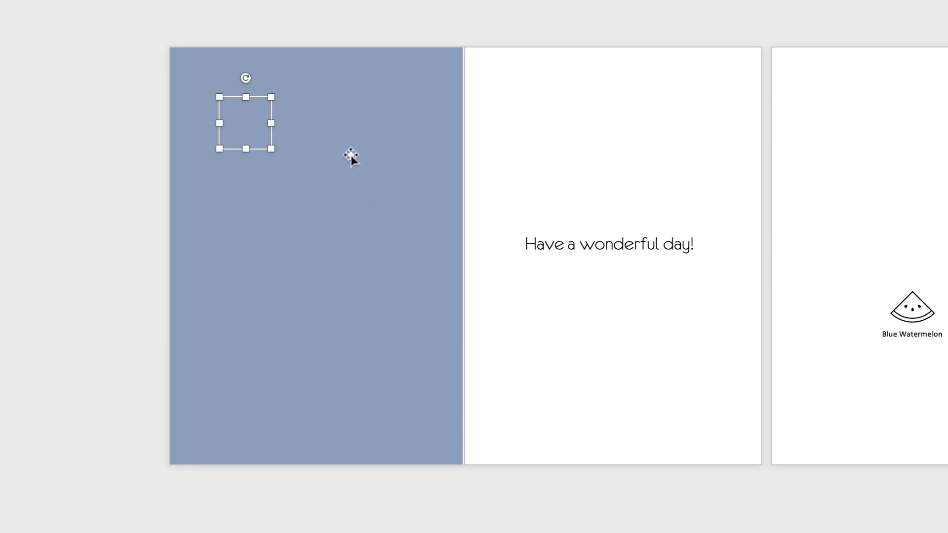
pyautogui.click(246, 124)
pyautogui.rightClick(244, 119)
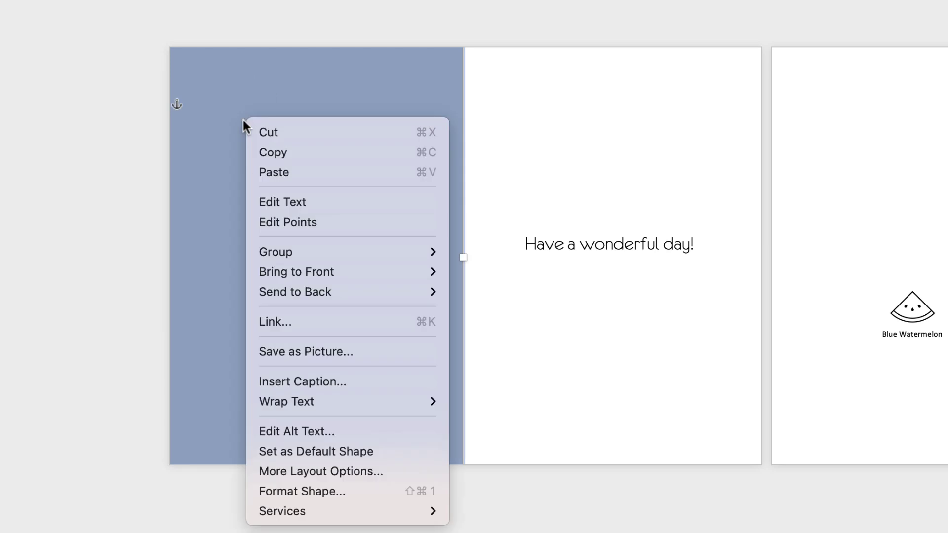
pyautogui.click(301, 89)
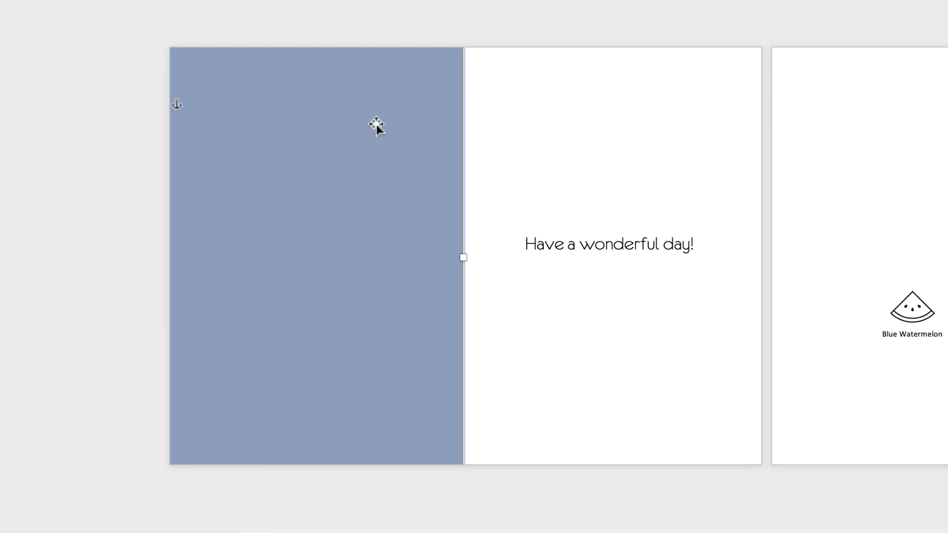
# Step: Uncover the bear icon, set its text wrapping to In Front of Text and move the blue panel back over the left half
pyautogui.moveTo(372, 98); pyautogui.dragTo(326, 286)
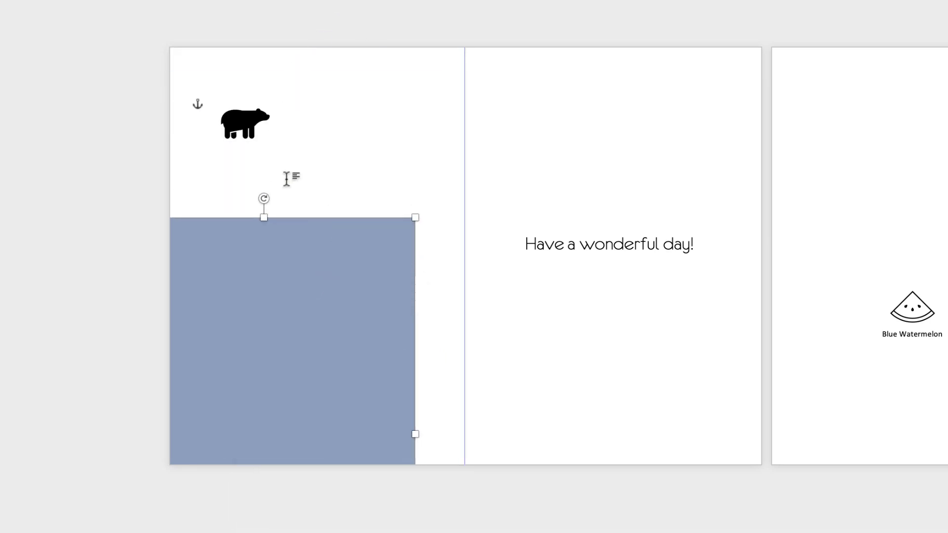
pyautogui.click(250, 106)
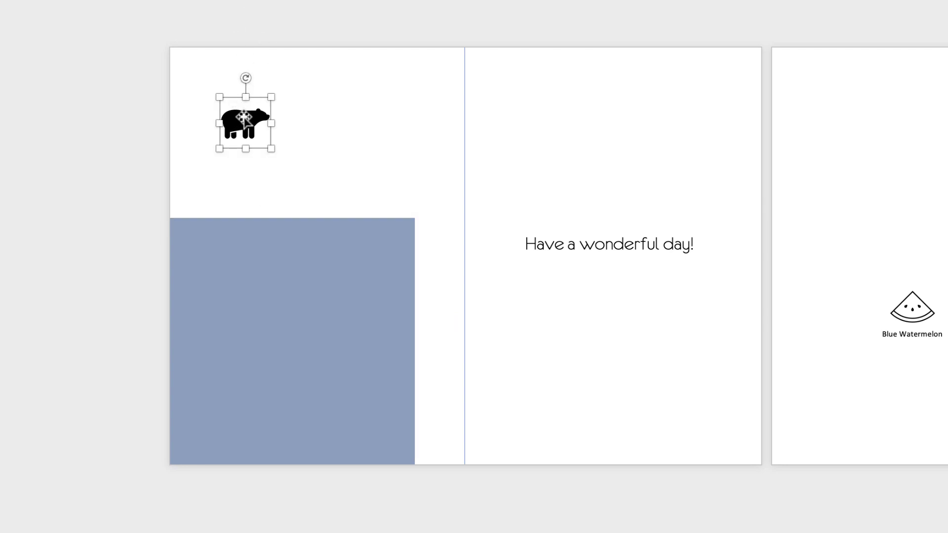
pyautogui.rightClick(246, 114)
pyautogui.moveTo(328, 368)
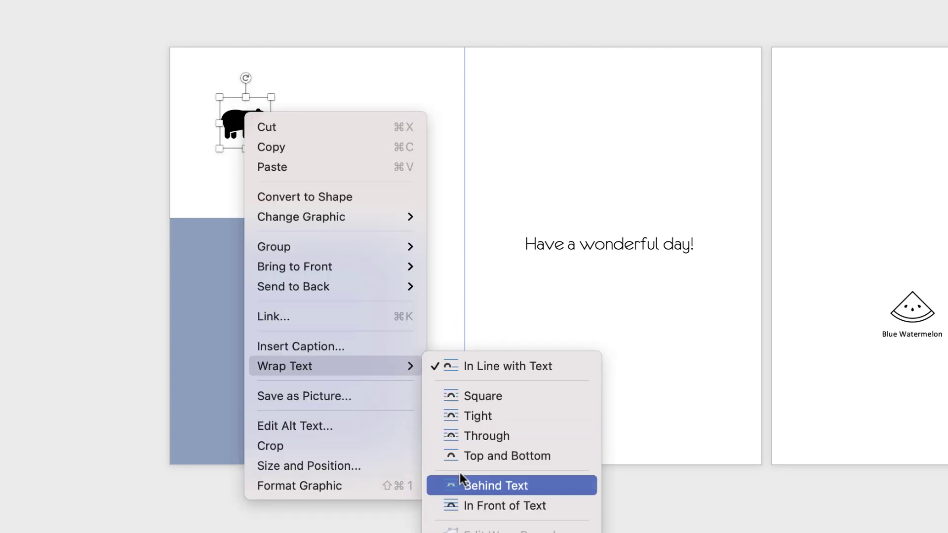
pyautogui.click(474, 507)
pyautogui.moveTo(301, 304); pyautogui.dragTo(349, 129)
# Step: Enlarge the bear icon to 9.22 cm square on the blue inside panel and convert it to a shape
pyautogui.moveTo(248, 131); pyautogui.dragTo(230, 104)
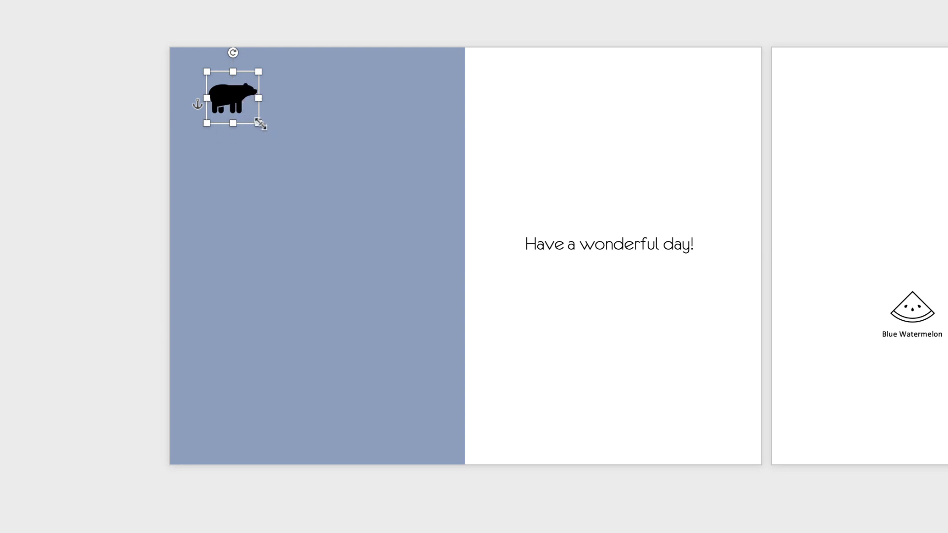
pyautogui.moveTo(237, 102); pyautogui.dragTo(274, 257)
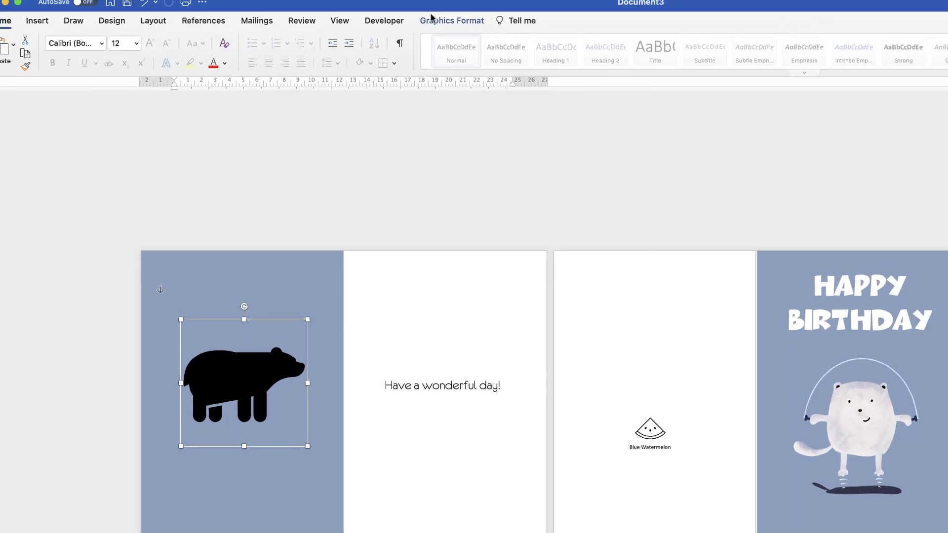
pyautogui.click(428, 28)
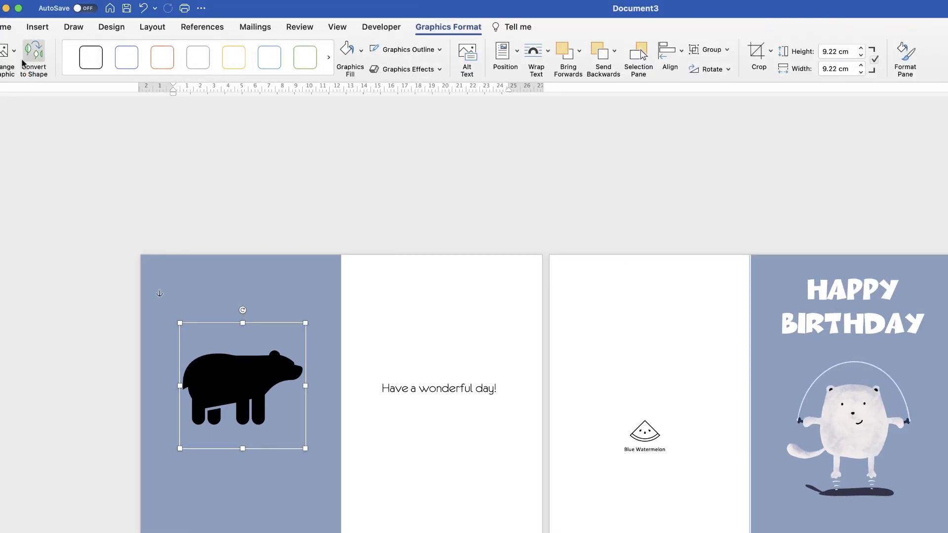
pyautogui.click(33, 55)
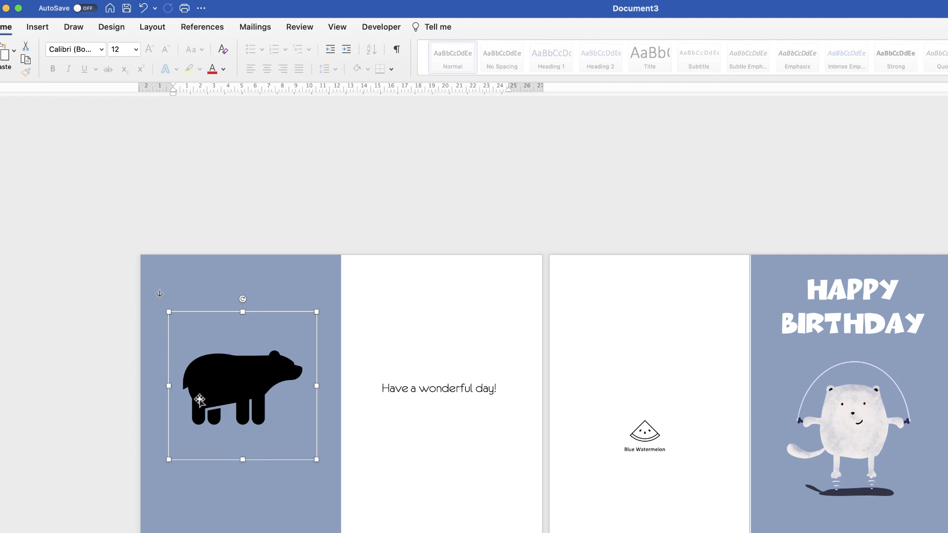
# Step: Fill the bear's body with a darker shade of the blue sampled from the inside panel
pyautogui.click(231, 380)
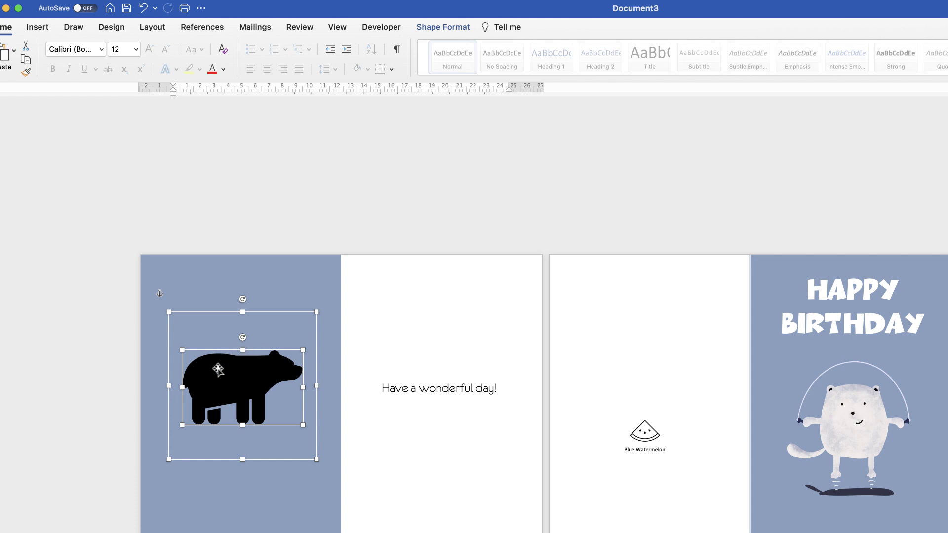
pyautogui.click(452, 28)
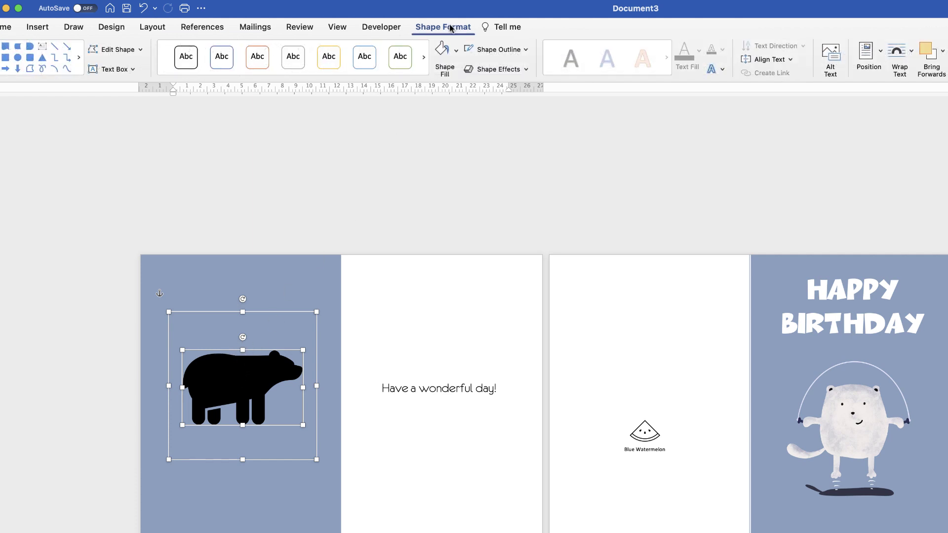
pyautogui.click(457, 52)
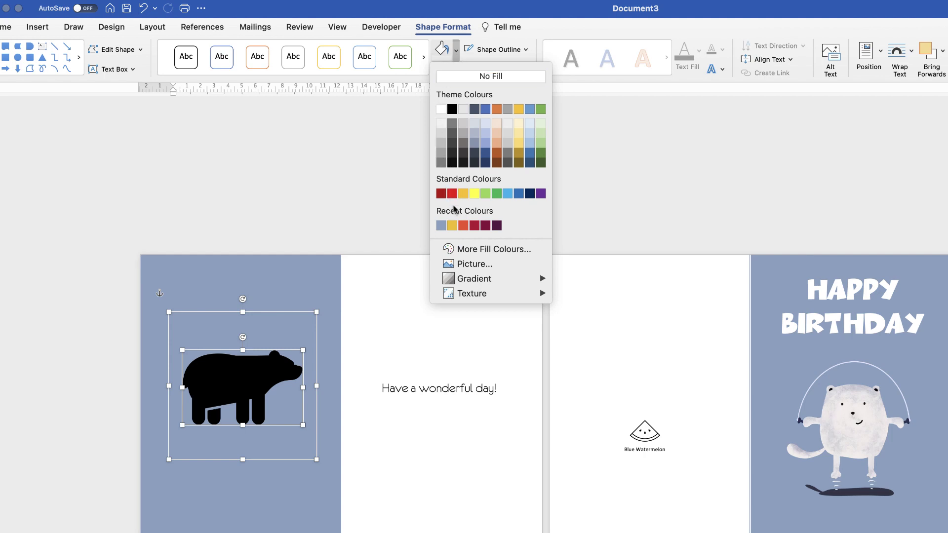
pyautogui.click(462, 248)
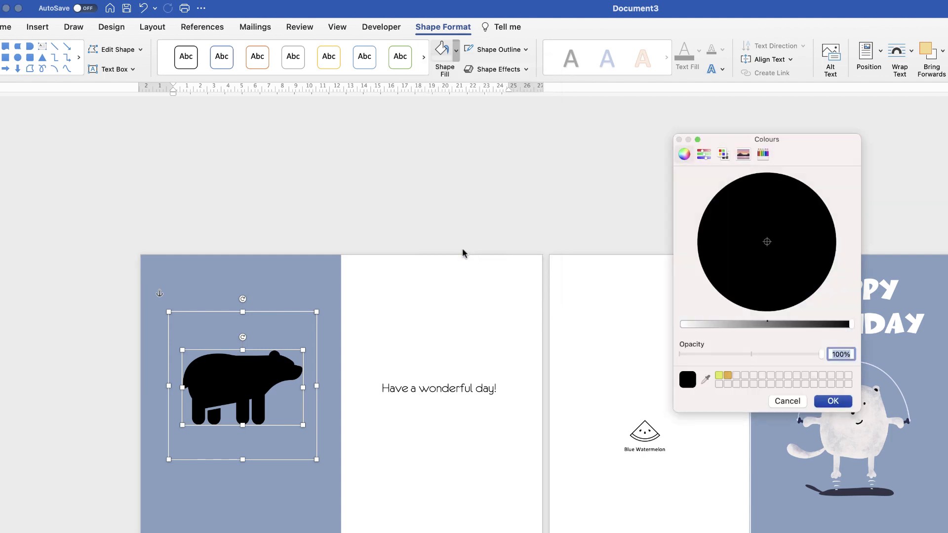
pyautogui.click(706, 380)
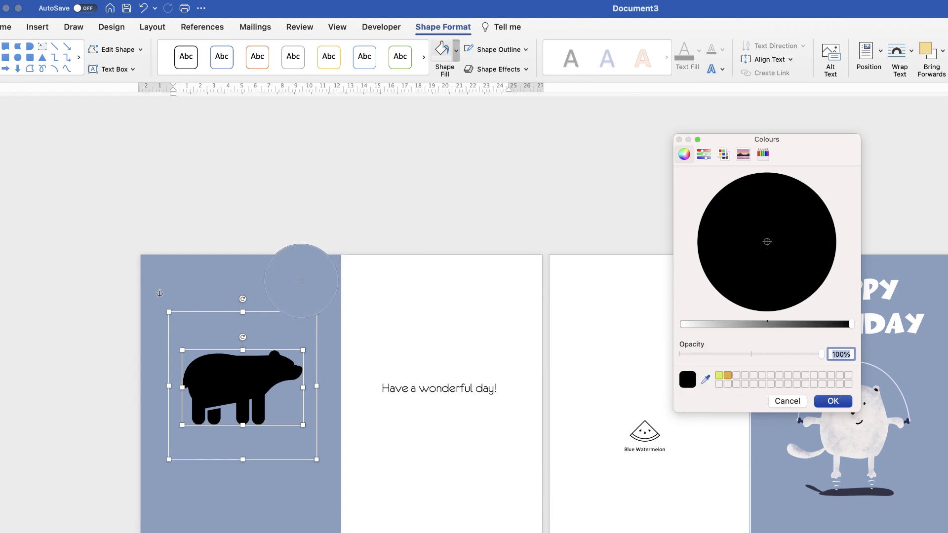
pyautogui.click(336, 288)
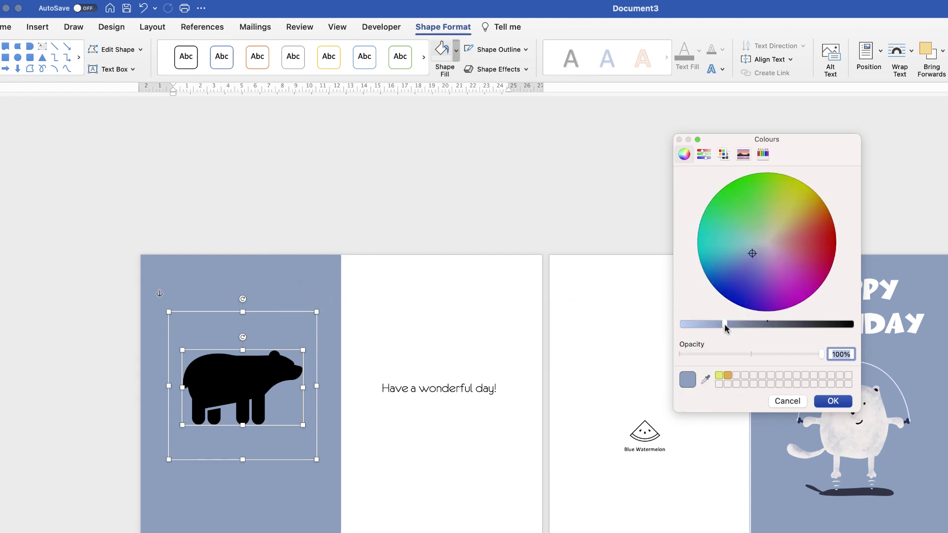
pyautogui.moveTo(726, 328); pyautogui.dragTo(765, 328)
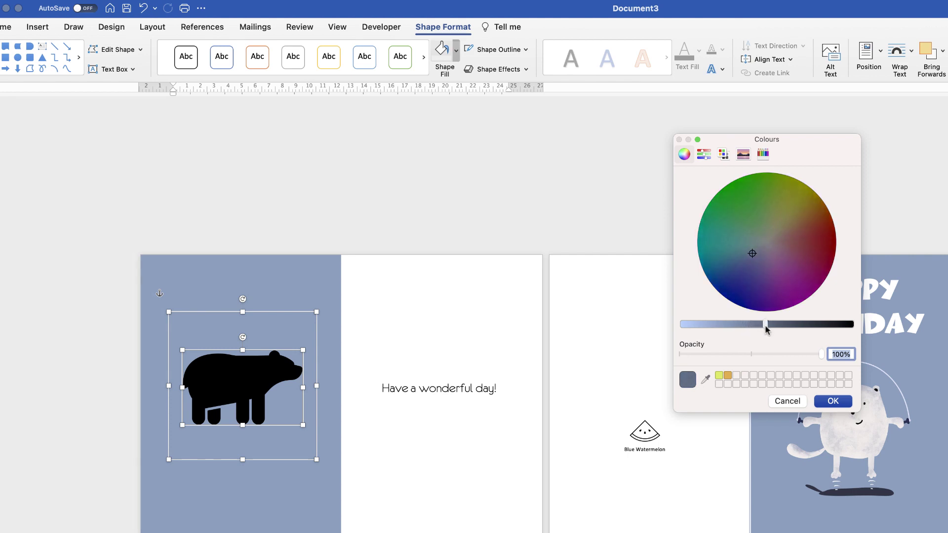
pyautogui.click(839, 404)
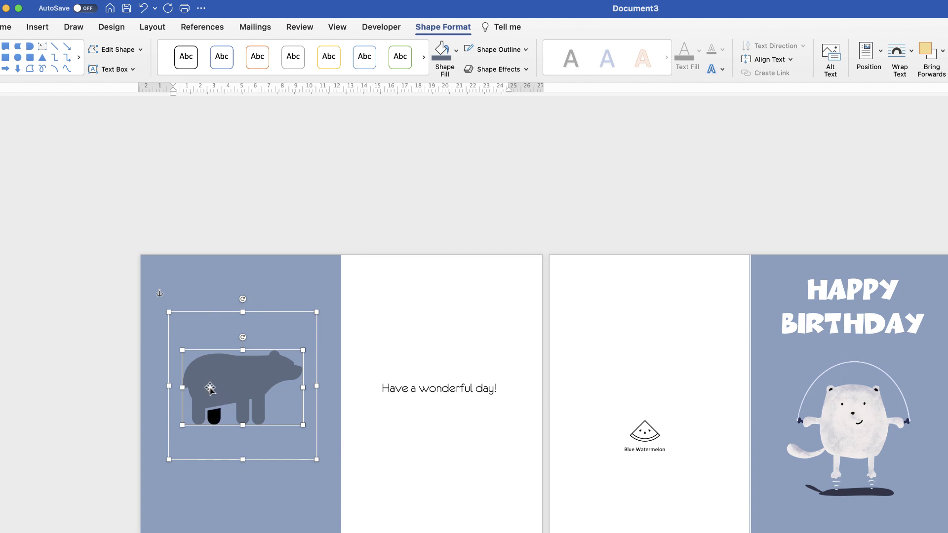
# Step: Fill the bear's remaining black leg with the same dark blue-grey as the body
pyautogui.click(213, 418)
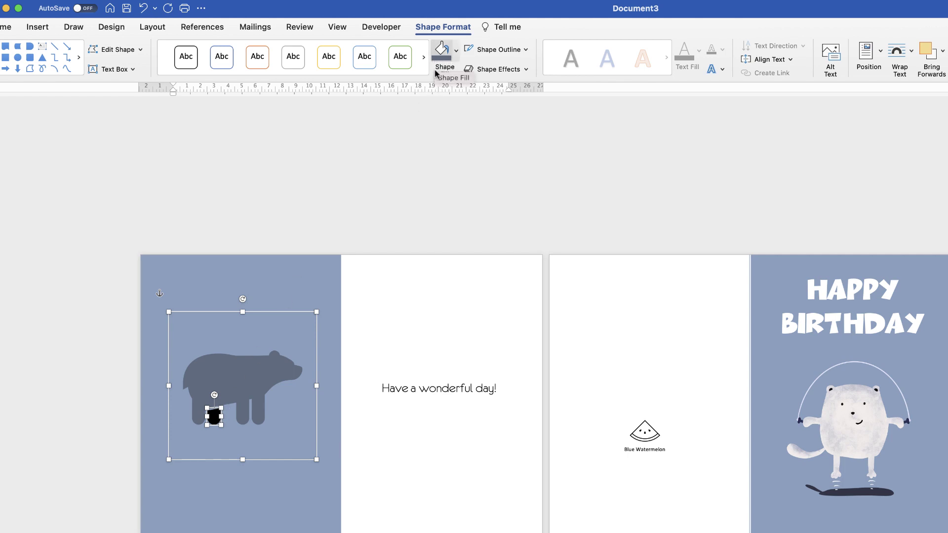
pyautogui.click(445, 56)
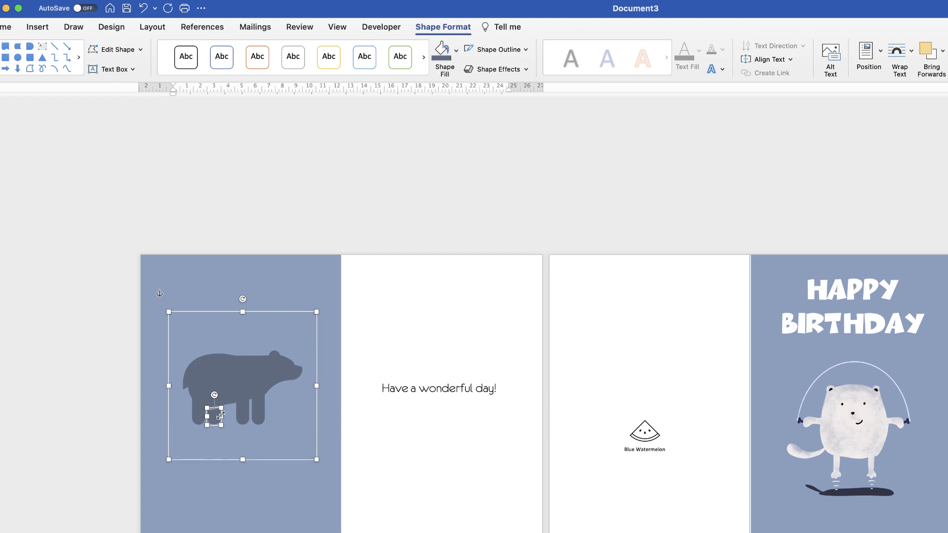
pyautogui.click(244, 510)
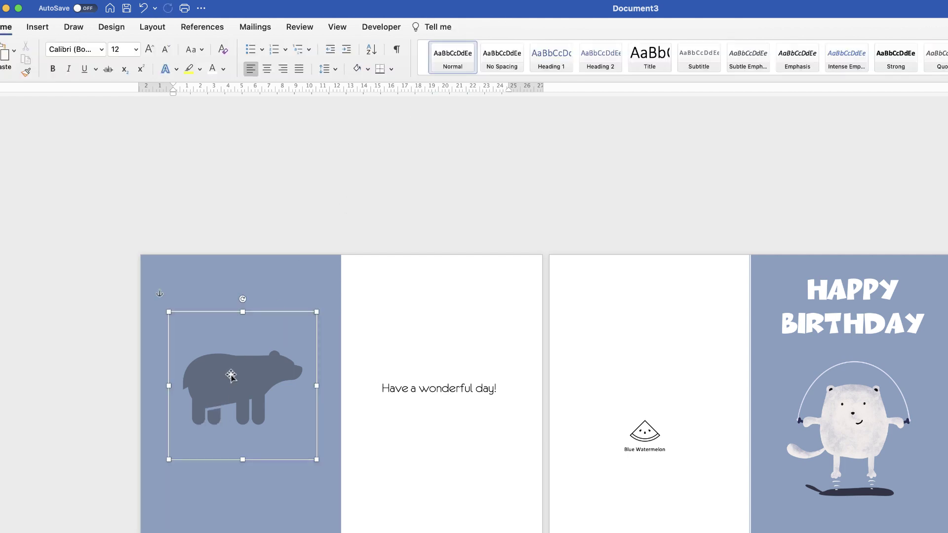
# Step: Give the whole bear a solid fill in the recent dark blue-grey colour with 68% transparency
pyautogui.click(231, 376)
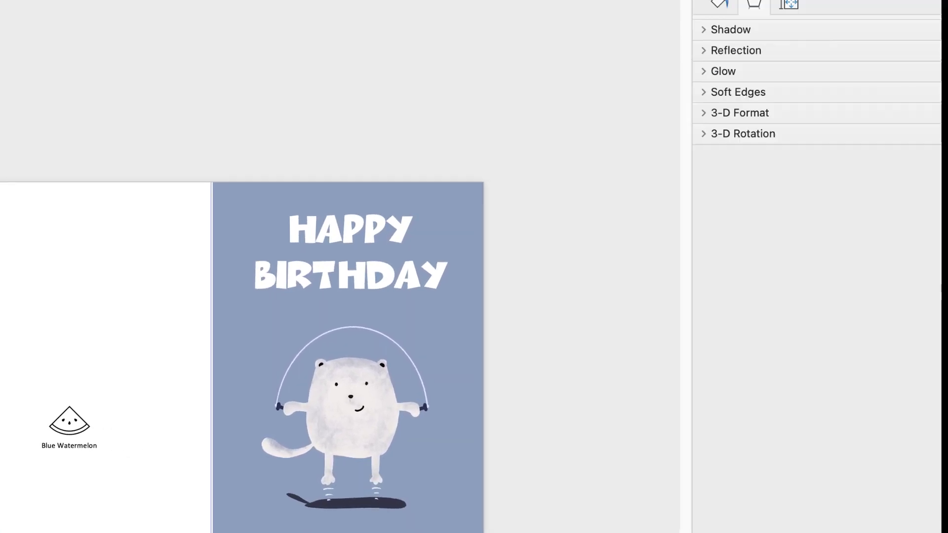
pyautogui.click(720, 4)
pyautogui.click(716, 70)
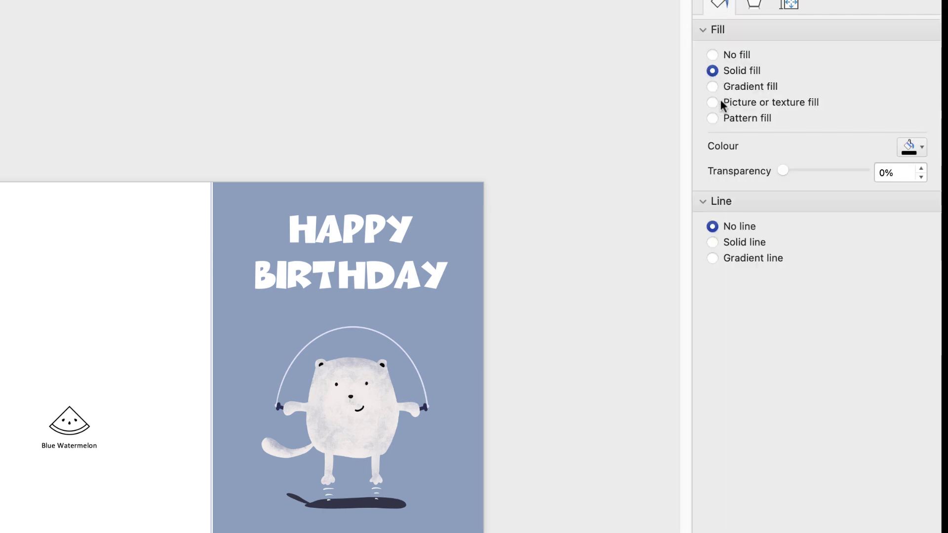
pyautogui.click(922, 147)
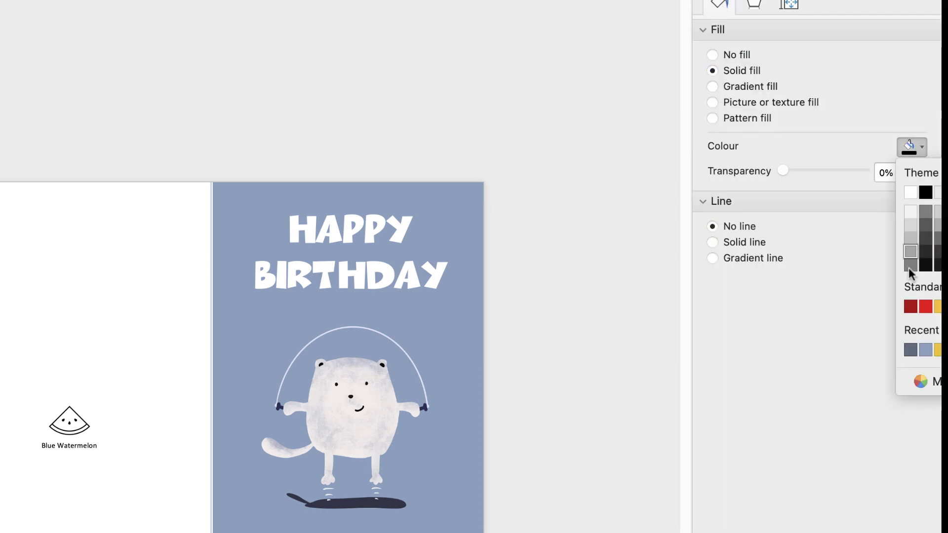
pyautogui.click(910, 350)
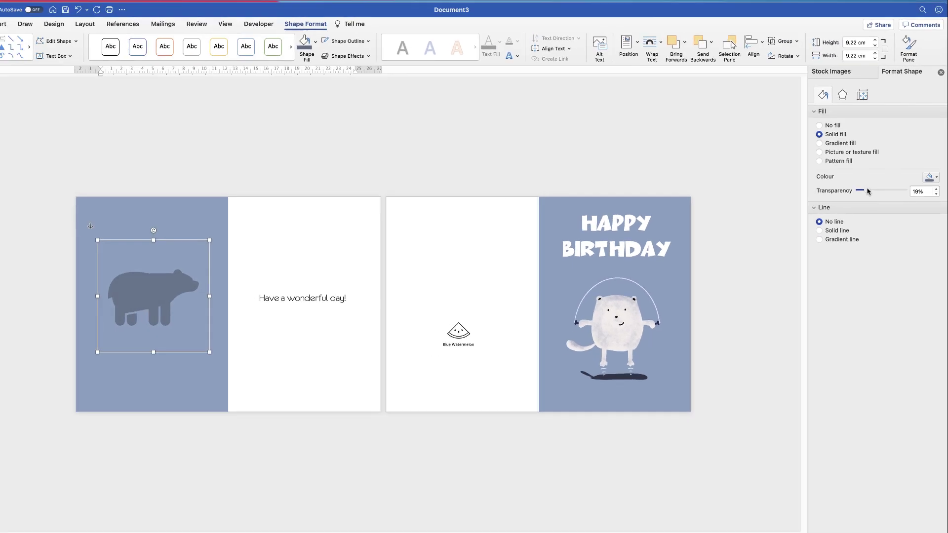
pyautogui.moveTo(785, 172); pyautogui.dragTo(830, 171)
pyautogui.moveTo(888, 192); pyautogui.dragTo(898, 192)
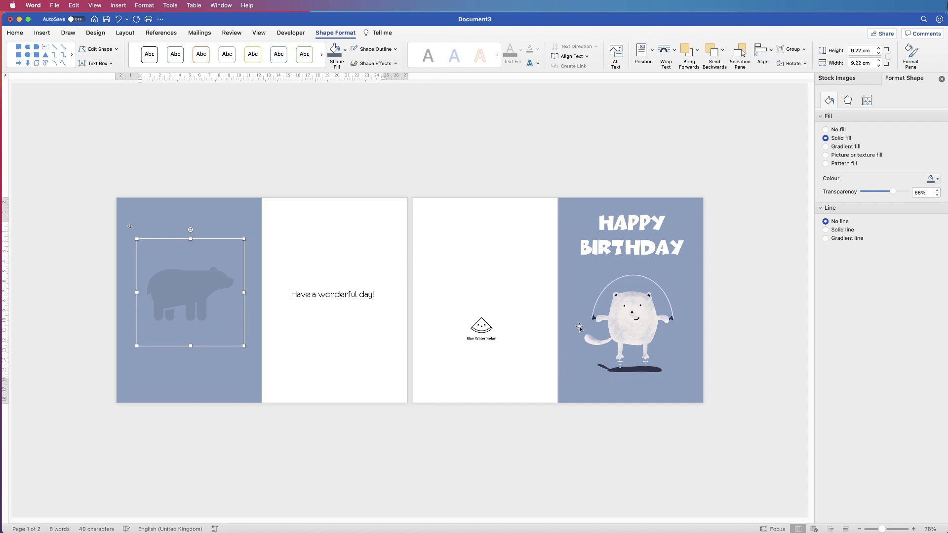
pyautogui.click(542, 454)
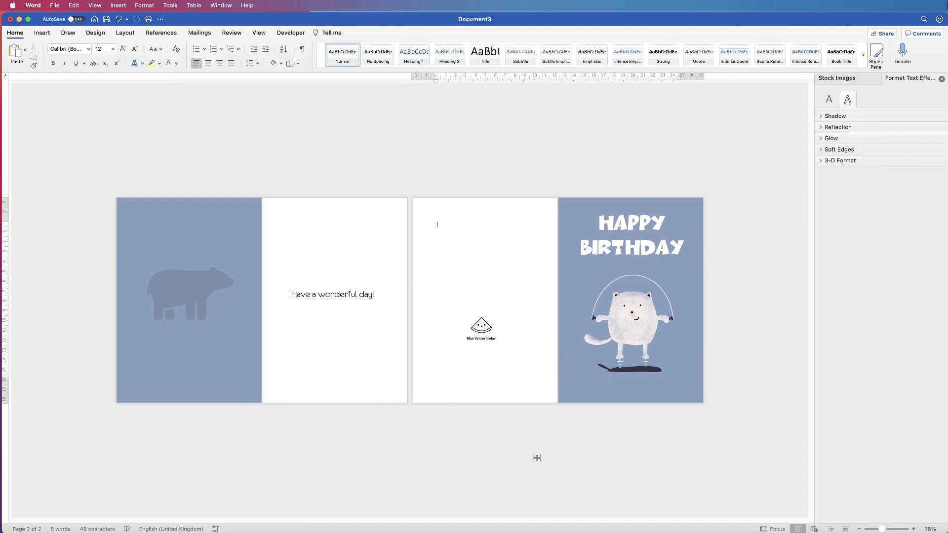